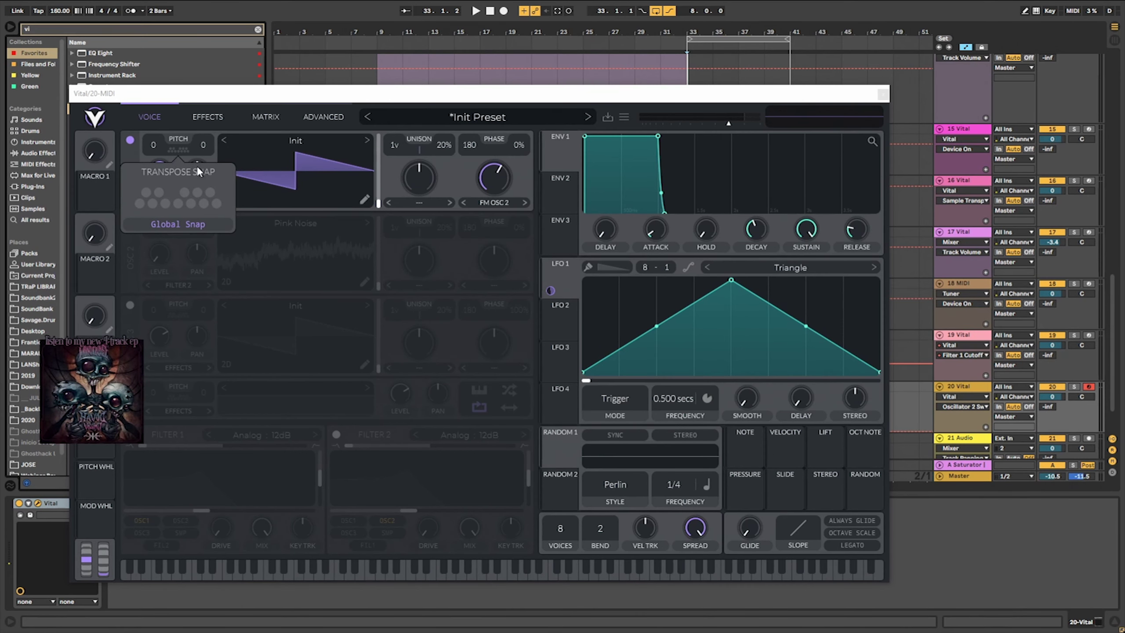
Step: Enable C, C#, D#, F#, G and A in oscillator 1's transpose snap and set its transpose to -48
click(139, 203)
click(146, 192)
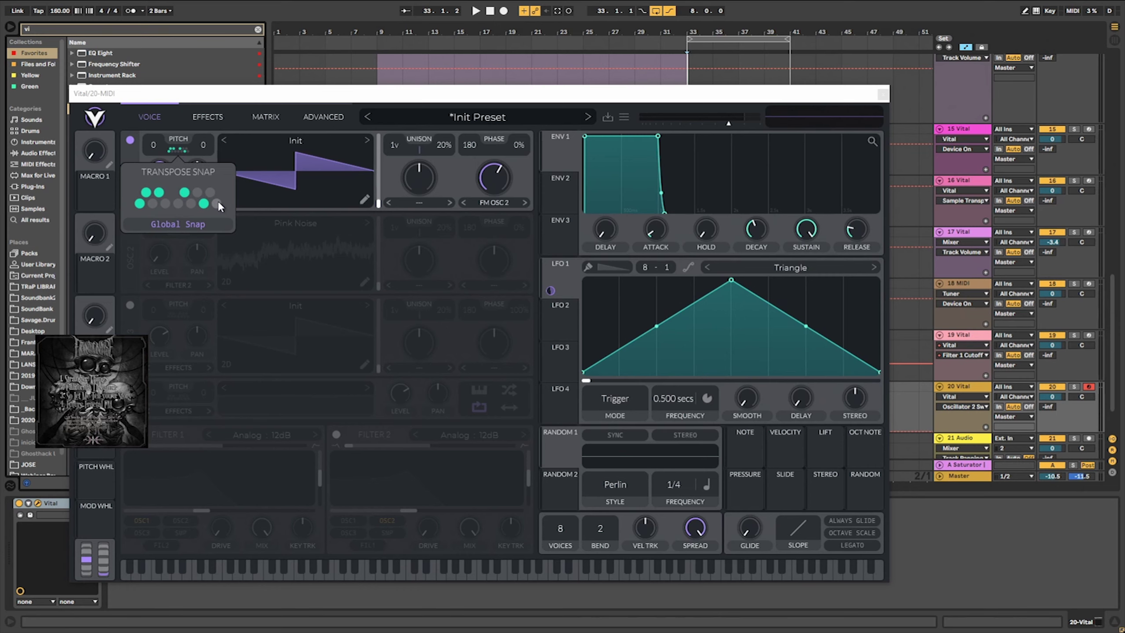
click(191, 204)
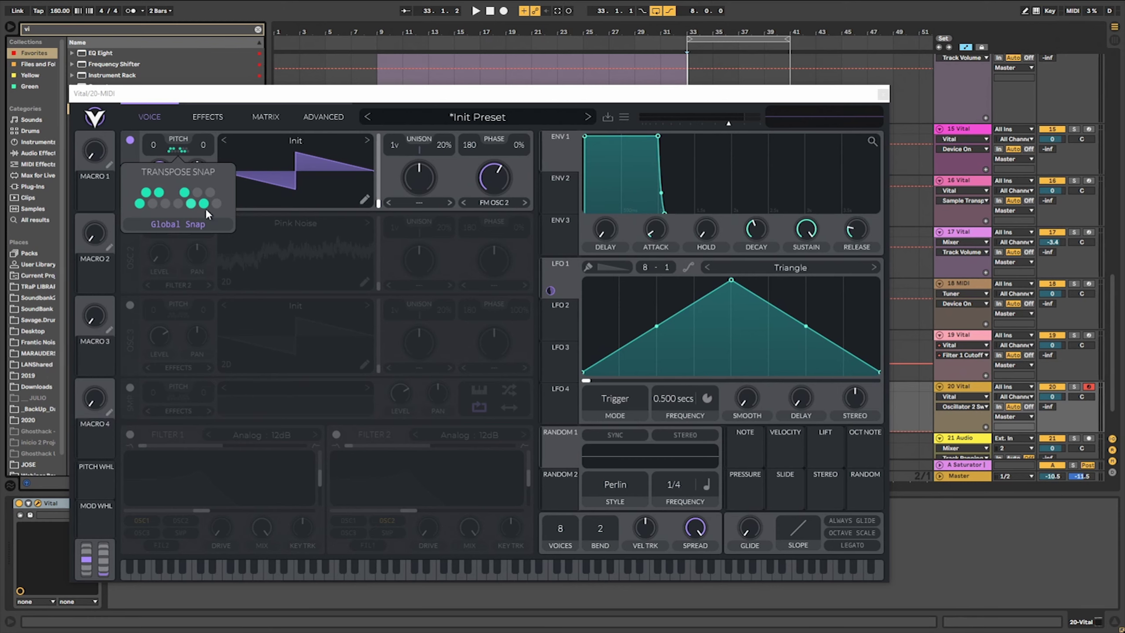
click(316, 100)
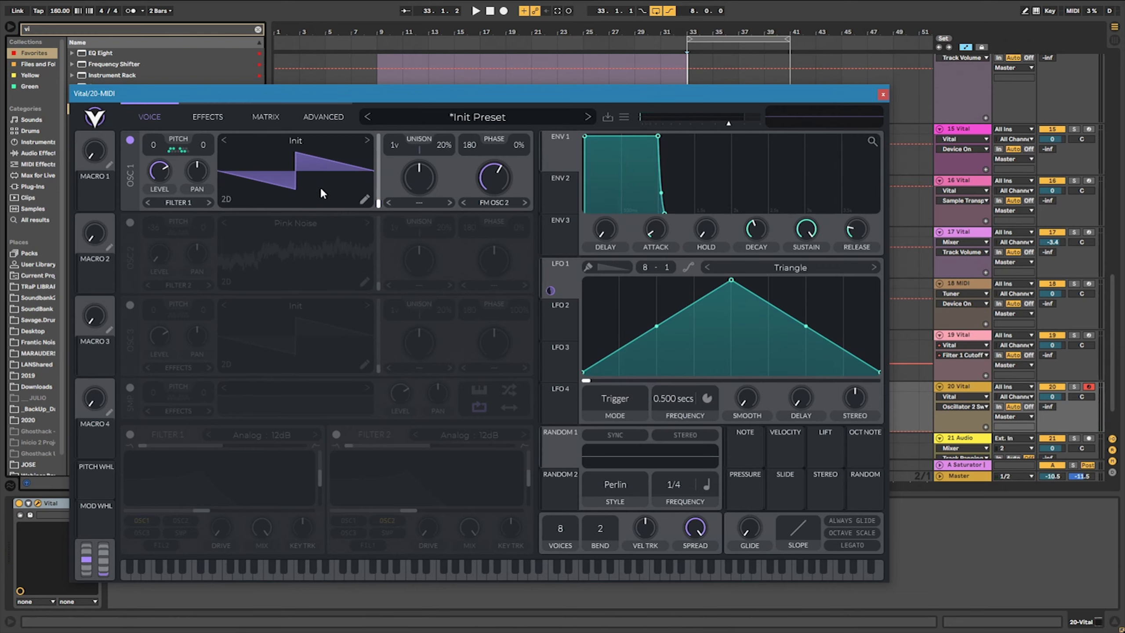
drag(154, 145, 146, 452)
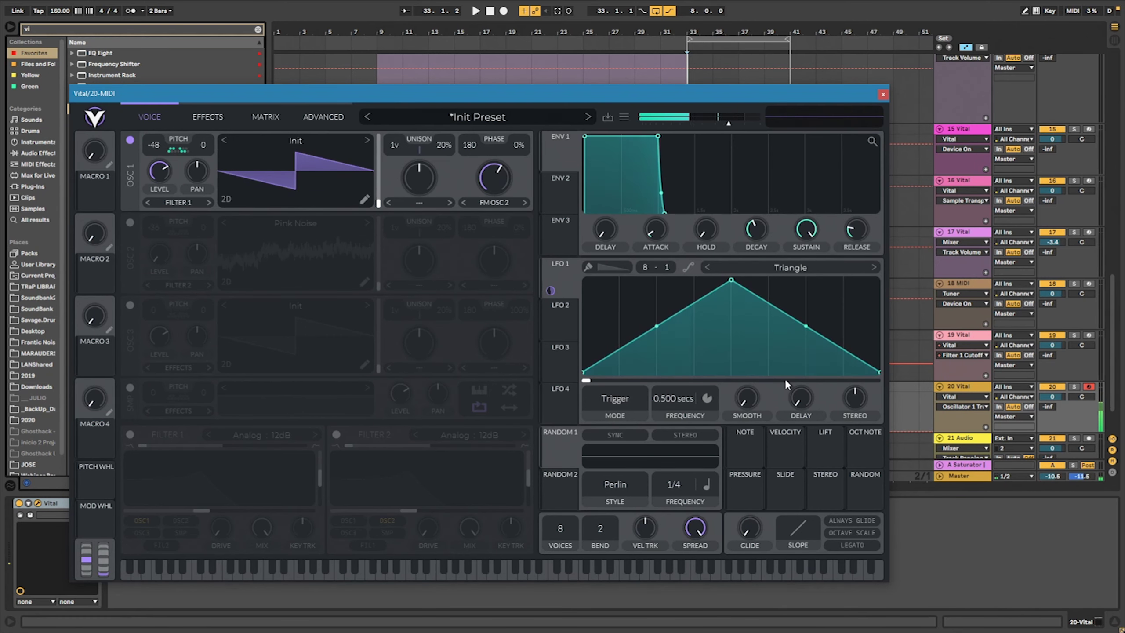
Step: Switch LFO 1's frequency from seconds to tempo sync at 1/2
drag(712, 397, 676, 393)
click(630, 396)
click(623, 429)
click(707, 399)
click(718, 420)
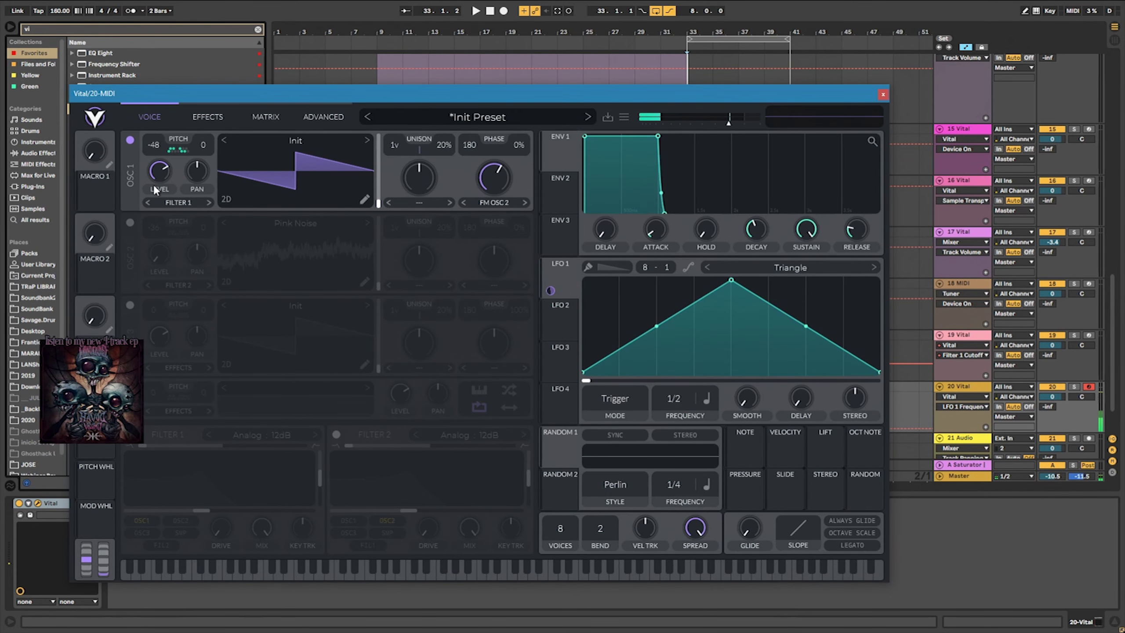
Step: Set oscillator 1's transpose to -24 and LFO 1's frequency to 1/1
drag(162, 143, 214, 56)
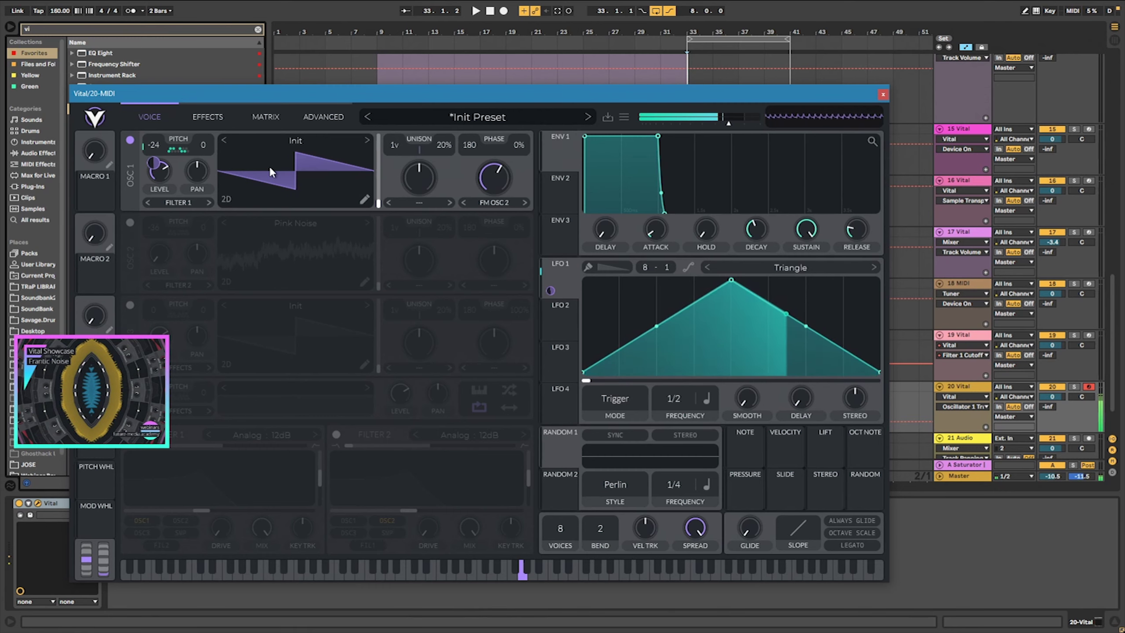
drag(676, 400, 683, 424)
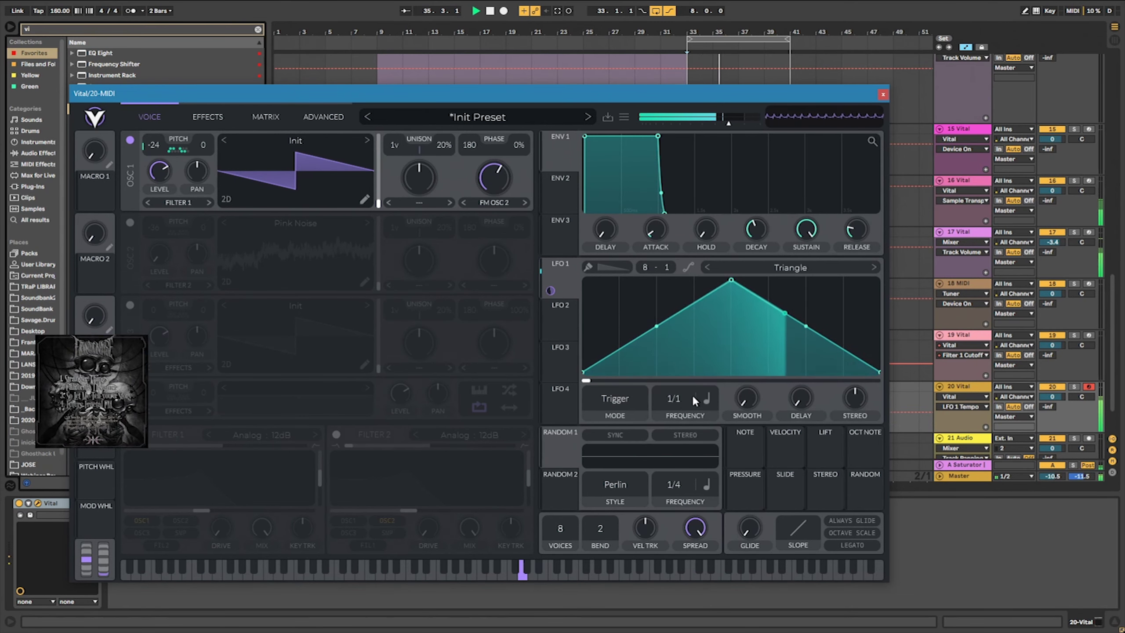
Step: Enable Filter 1 and shape it into a band-pass by adjusting its blend and raising its cutoff
click(130, 435)
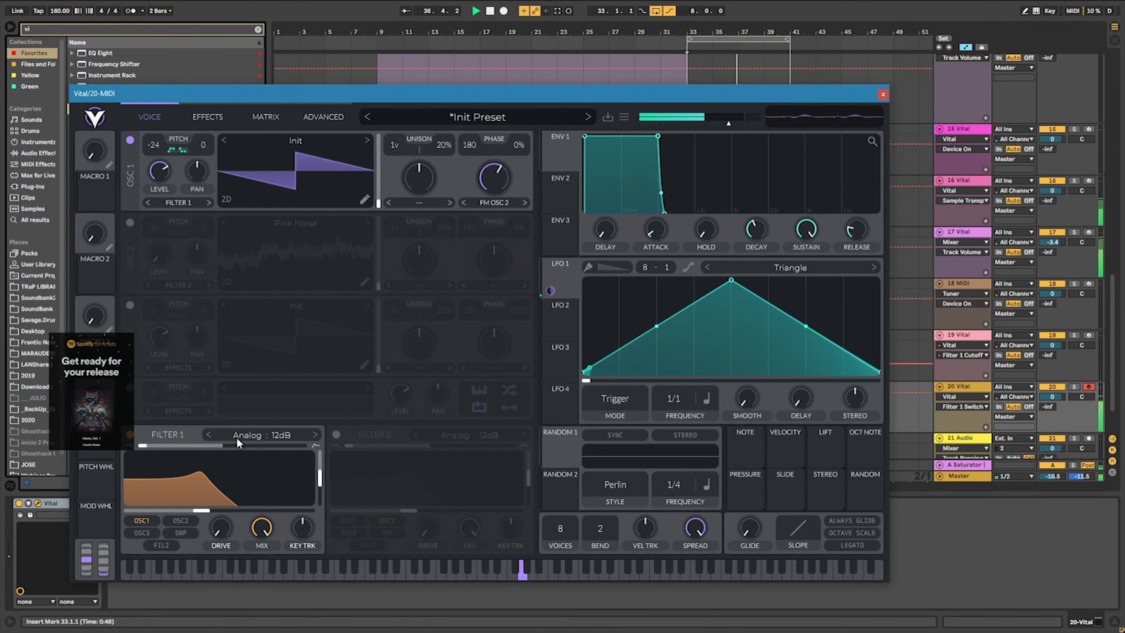
drag(223, 500, 280, 500)
drag(221, 446, 277, 453)
drag(275, 510, 241, 507)
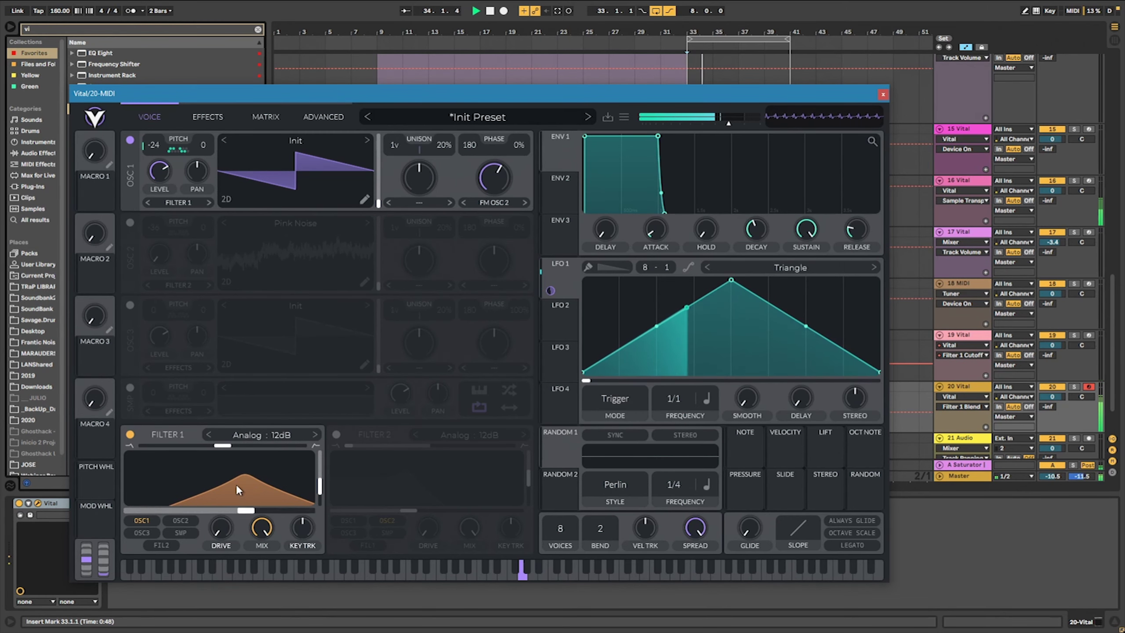
Step: Examine the effects chain and the high band of its EQ
click(193, 117)
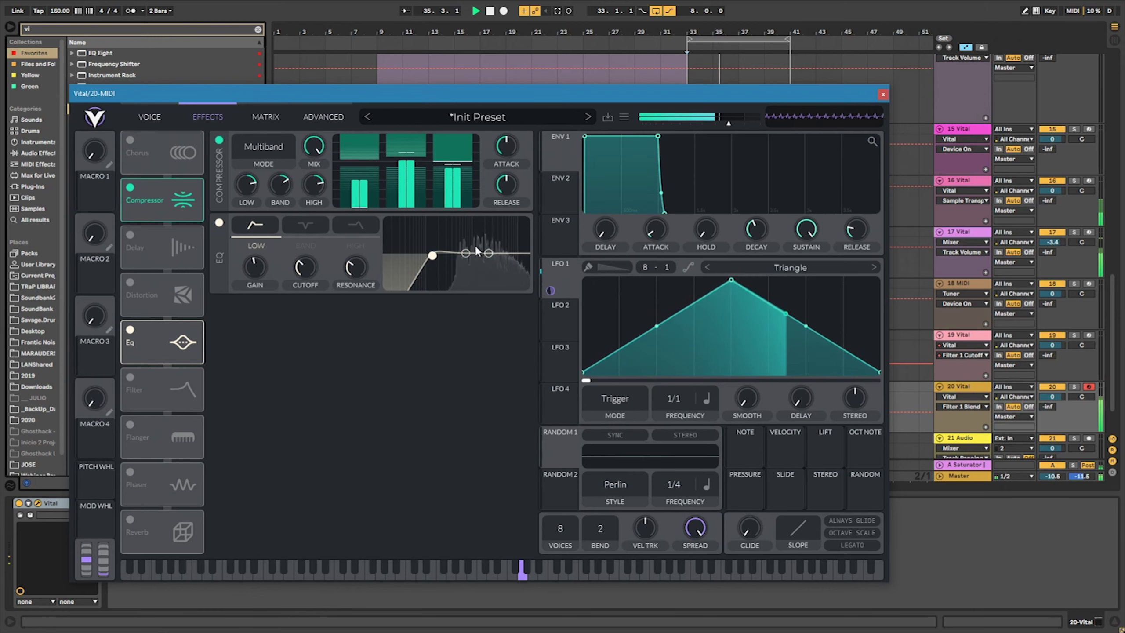
click(361, 229)
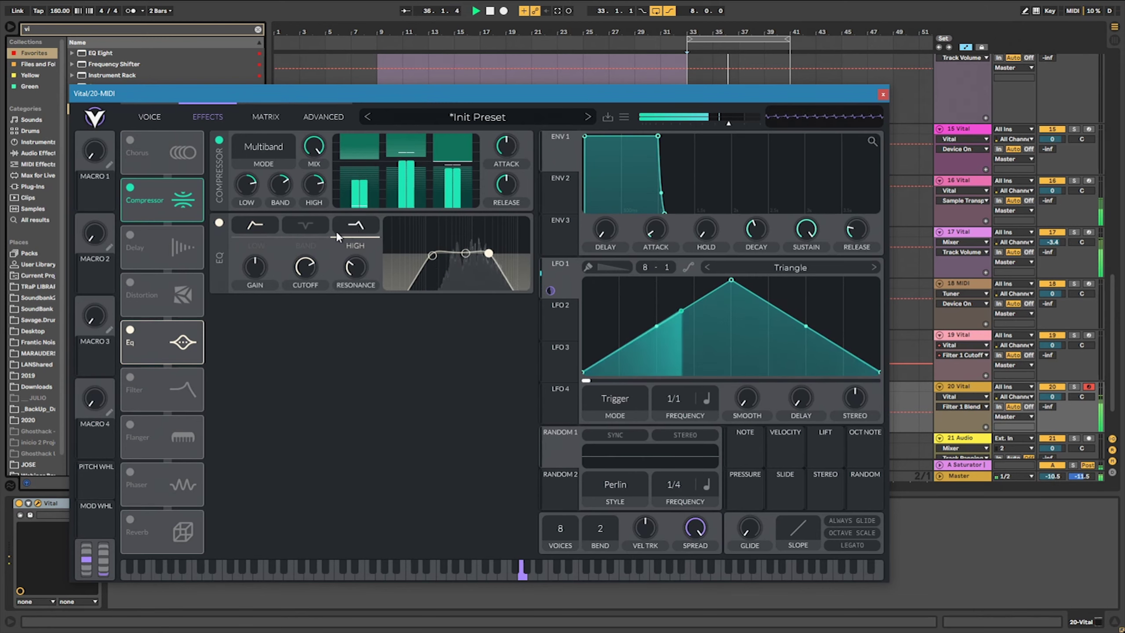
click(153, 116)
Step: Lower Filter 1's cutoff, set its blend to 1.000, and adjust its resonance to a moderate amount
drag(241, 509, 216, 514)
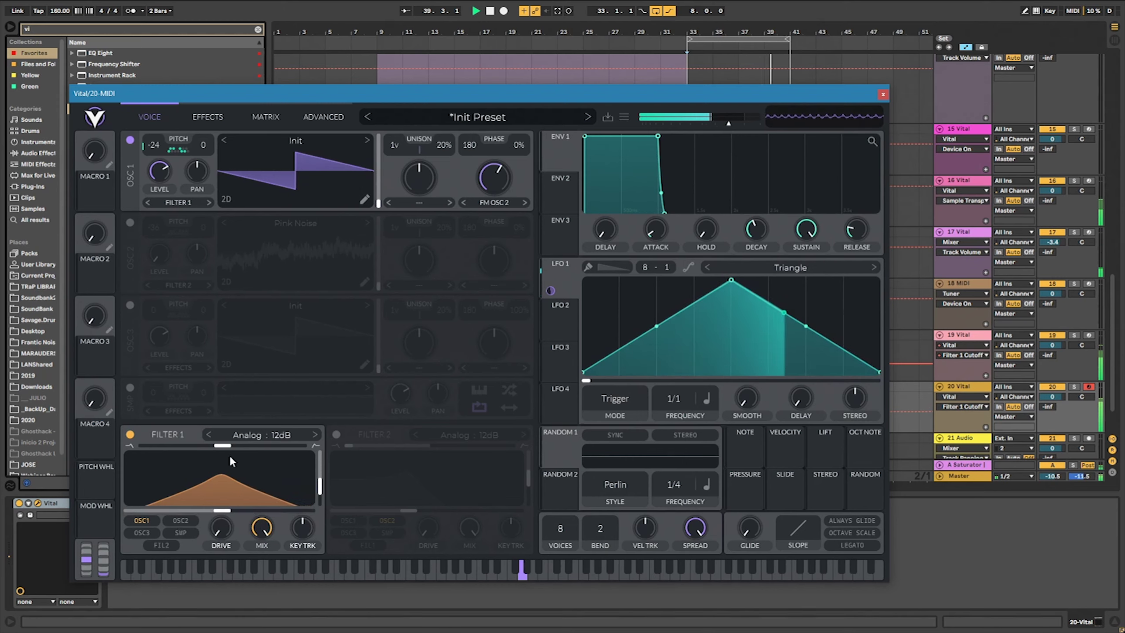
mouse_move(224, 445)
mouse_down()
mouse_move(276, 447)
mouse_move(223, 447)
mouse_up()
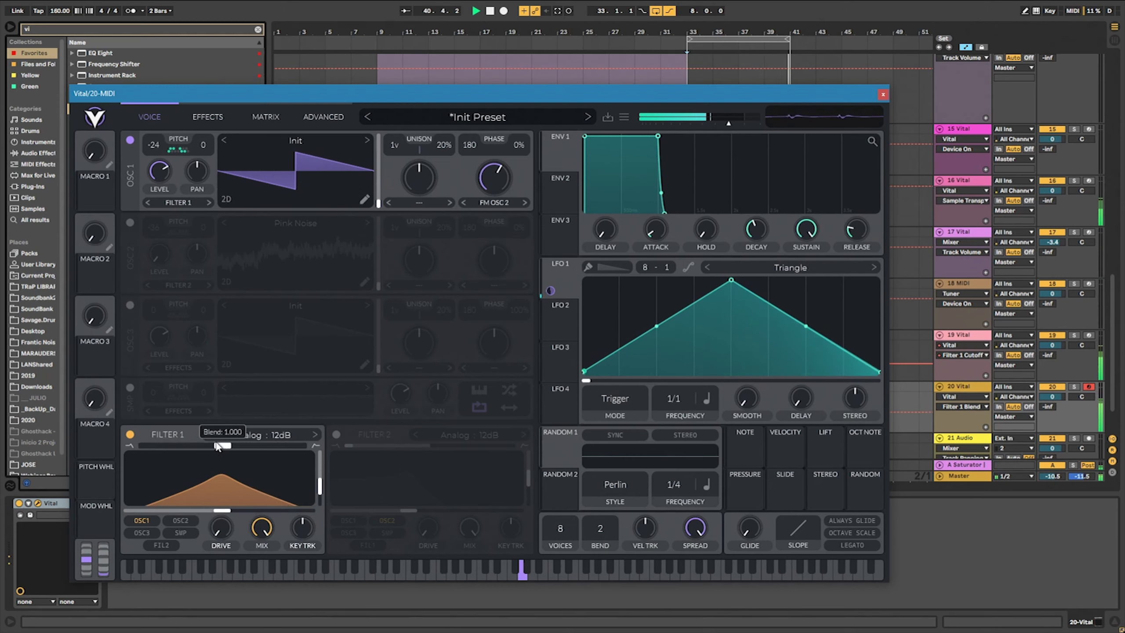
drag(319, 485, 324, 453)
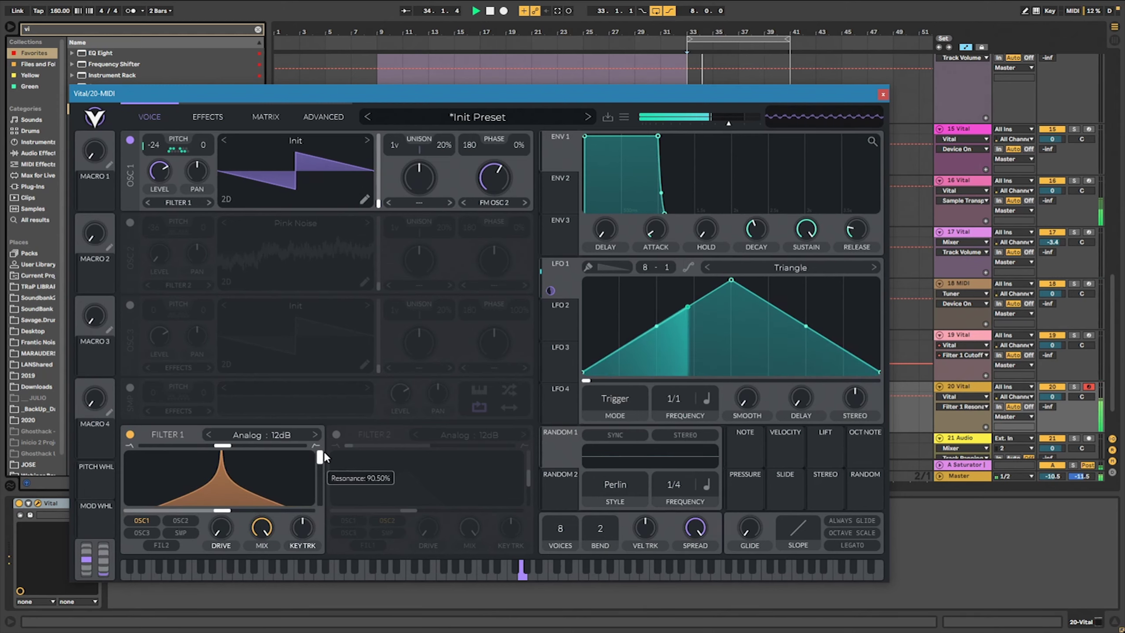
mouse_move(229, 516)
mouse_down()
mouse_move(261, 511)
mouse_move(214, 511)
mouse_up()
drag(320, 457, 320, 478)
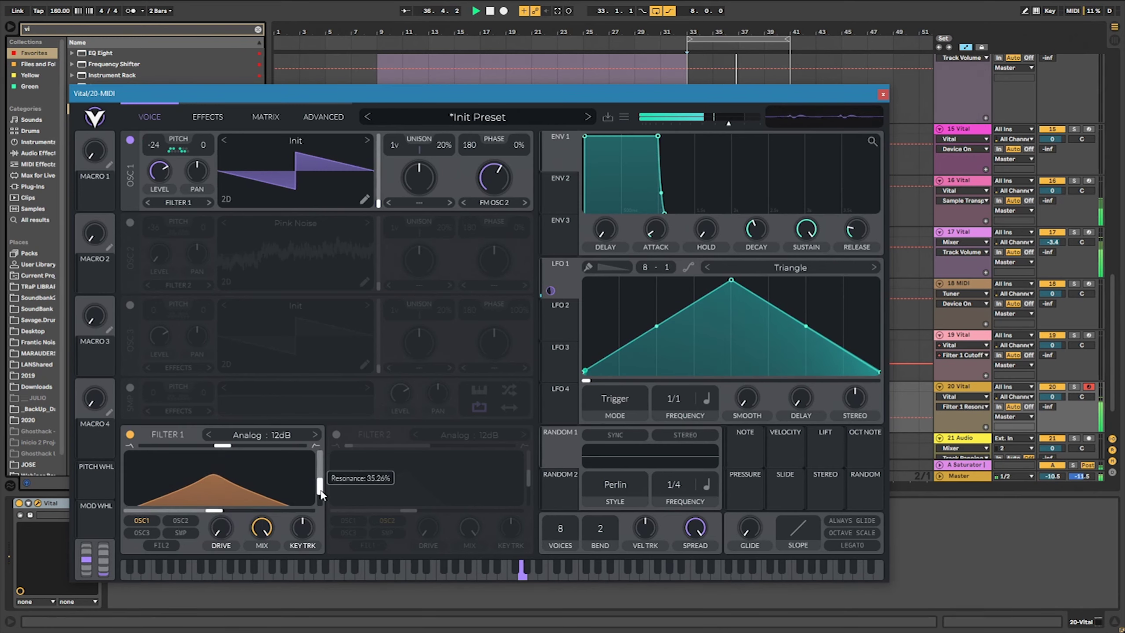
Step: Try a rising ramp for LFO 1, followed by the Growing Oscillations and Nervous Groove preset shapes
drag(731, 280, 880, 280)
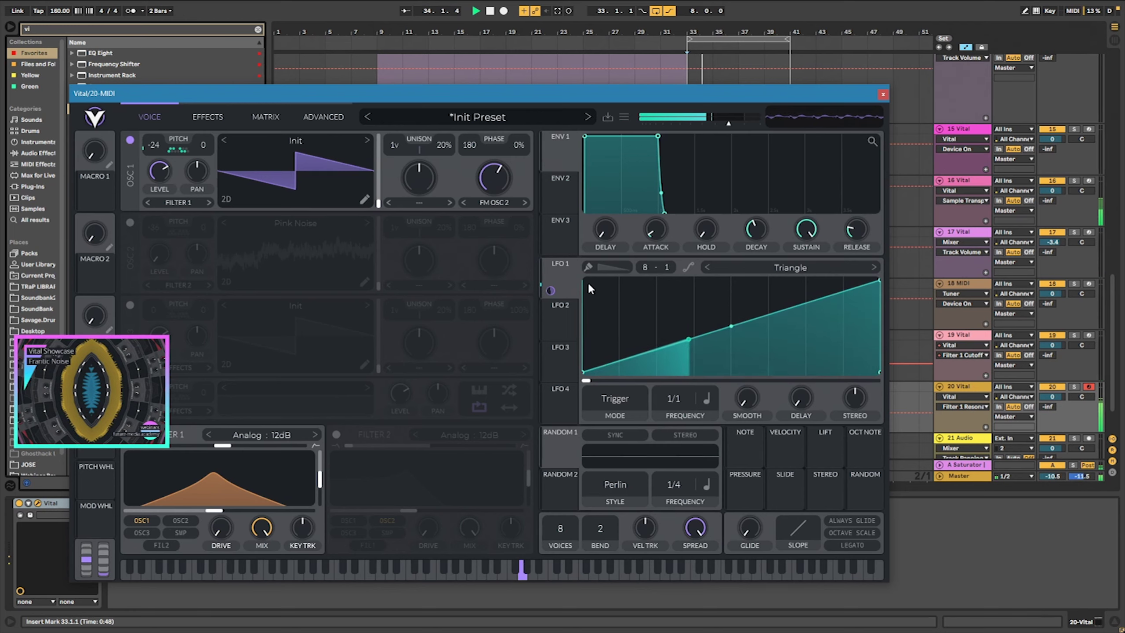
click(753, 267)
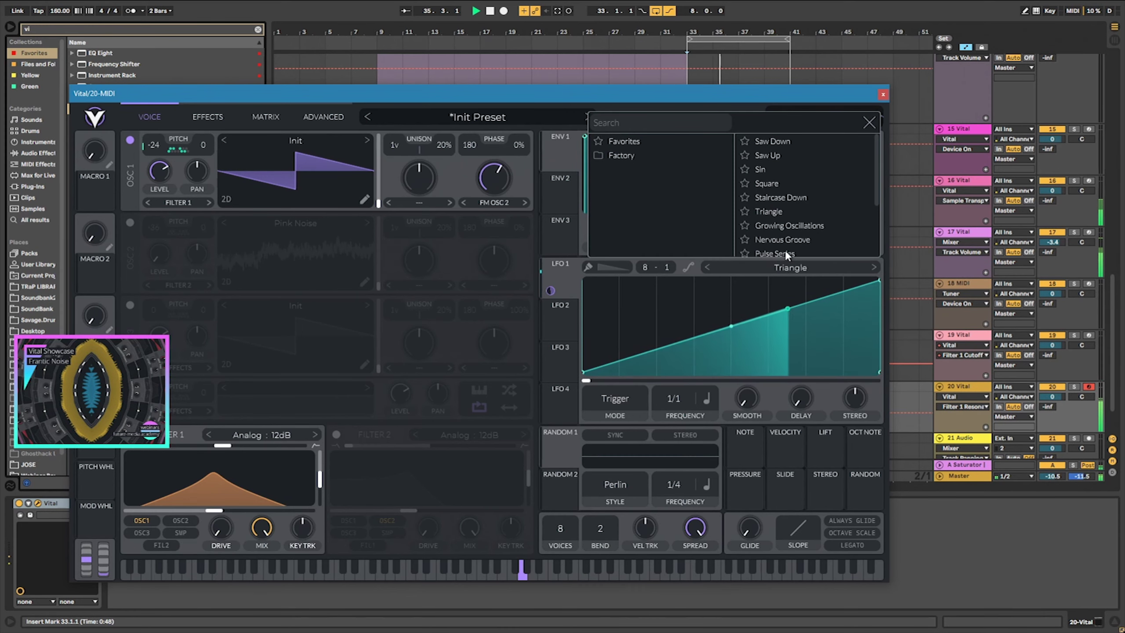
click(793, 226)
click(785, 242)
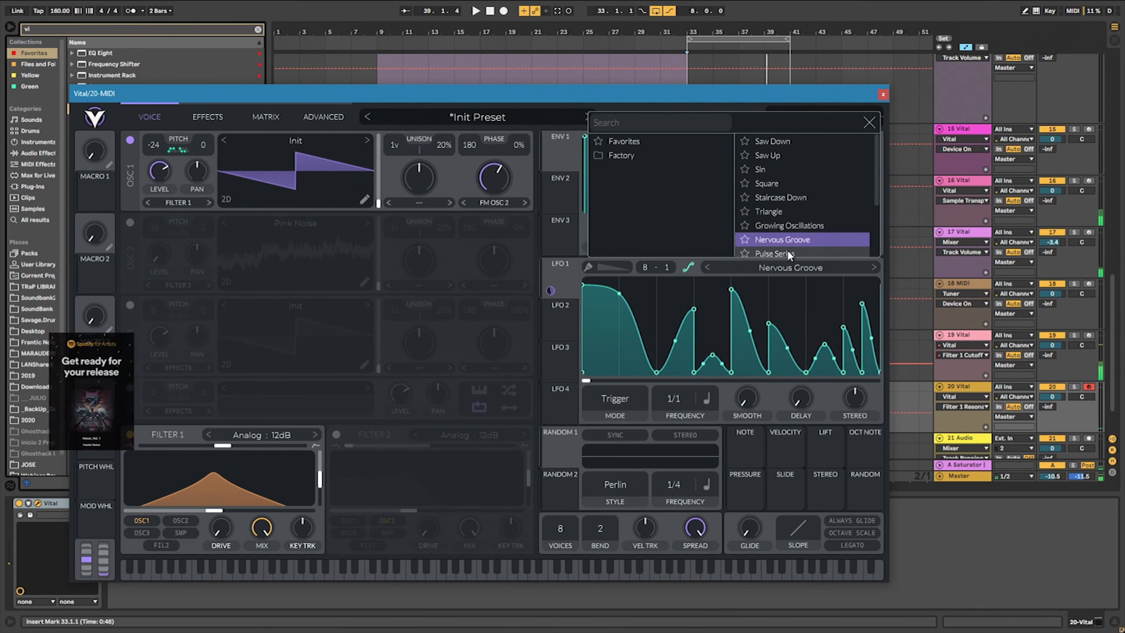
Step: Audition the Side Chain 2, Shuffle Gate, Split Gate and Trance Gate shapes in LFO 1
scroll(789, 248, down, 2)
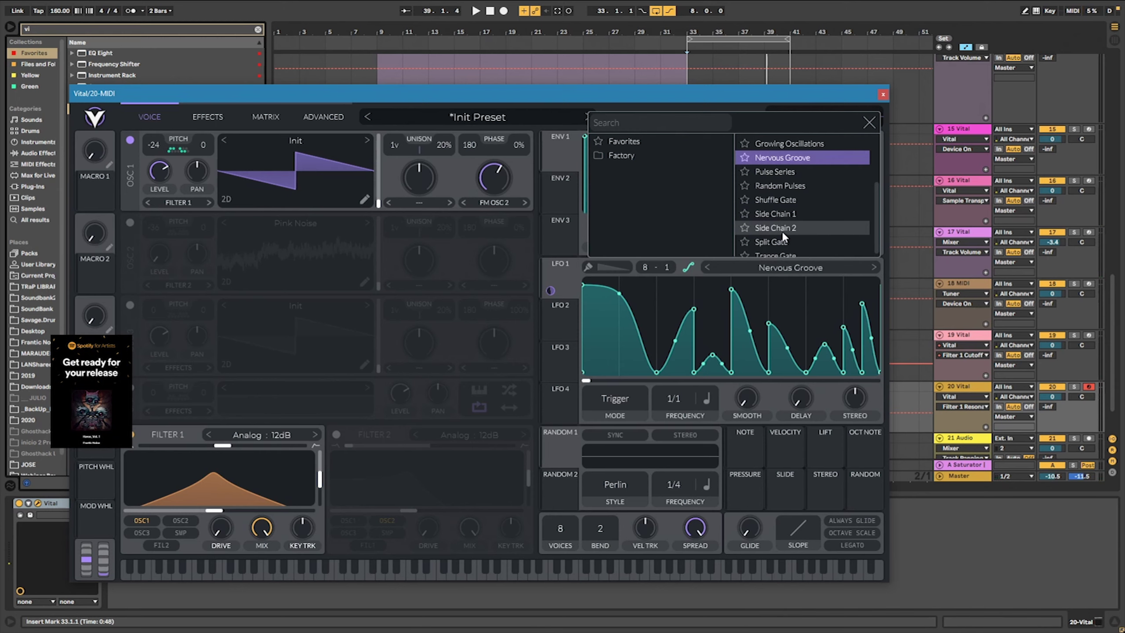
click(783, 231)
click(790, 201)
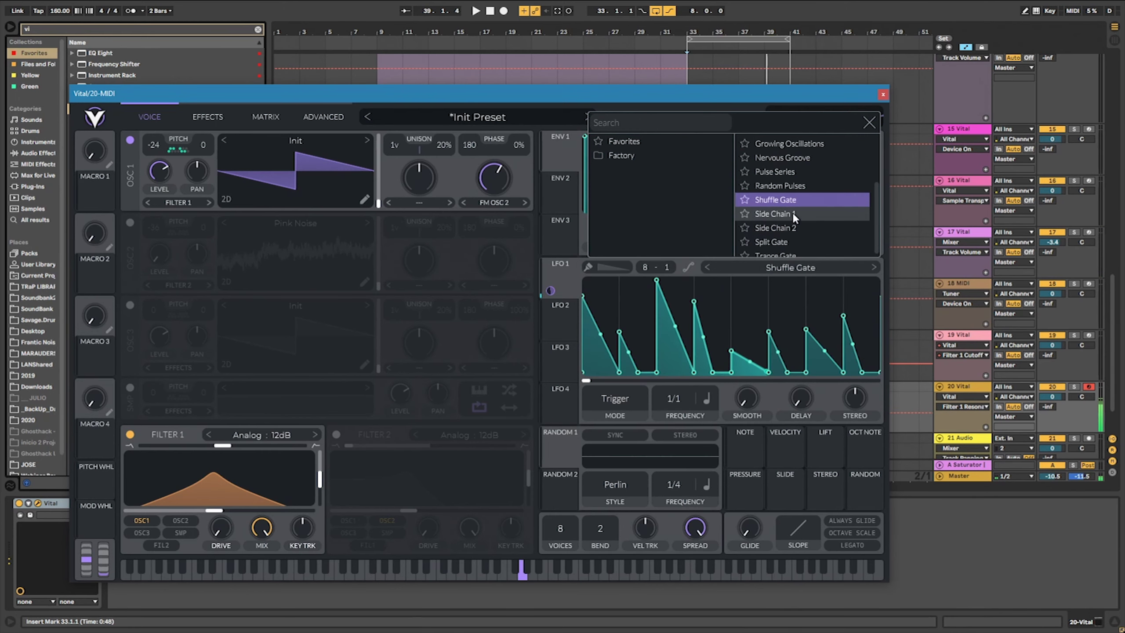
scroll(808, 246, down, 1)
click(808, 239)
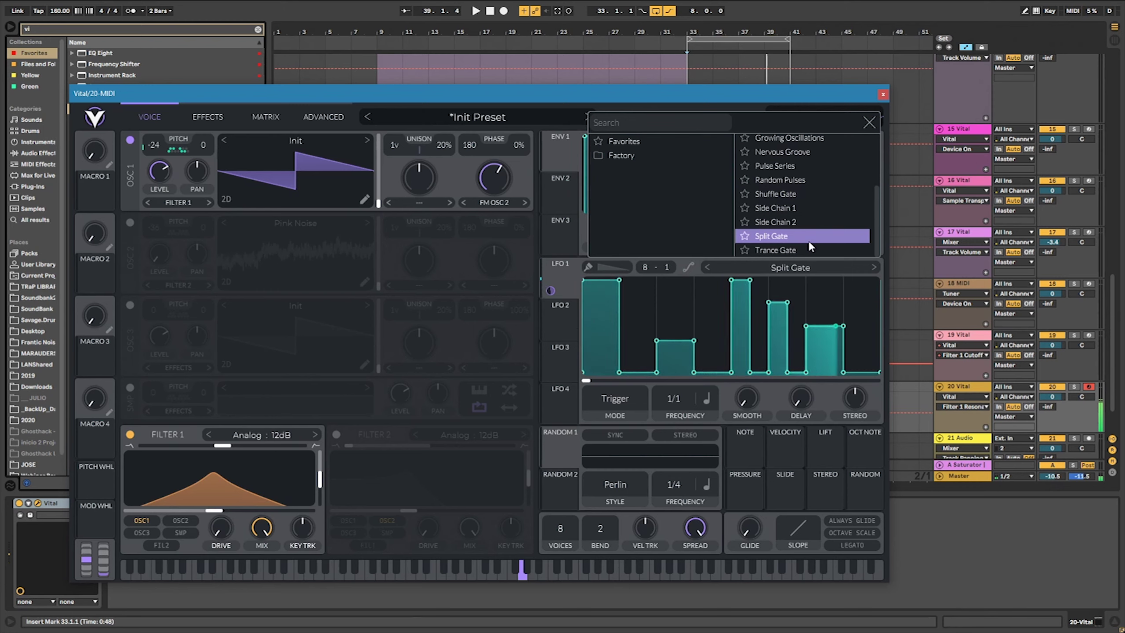
click(809, 247)
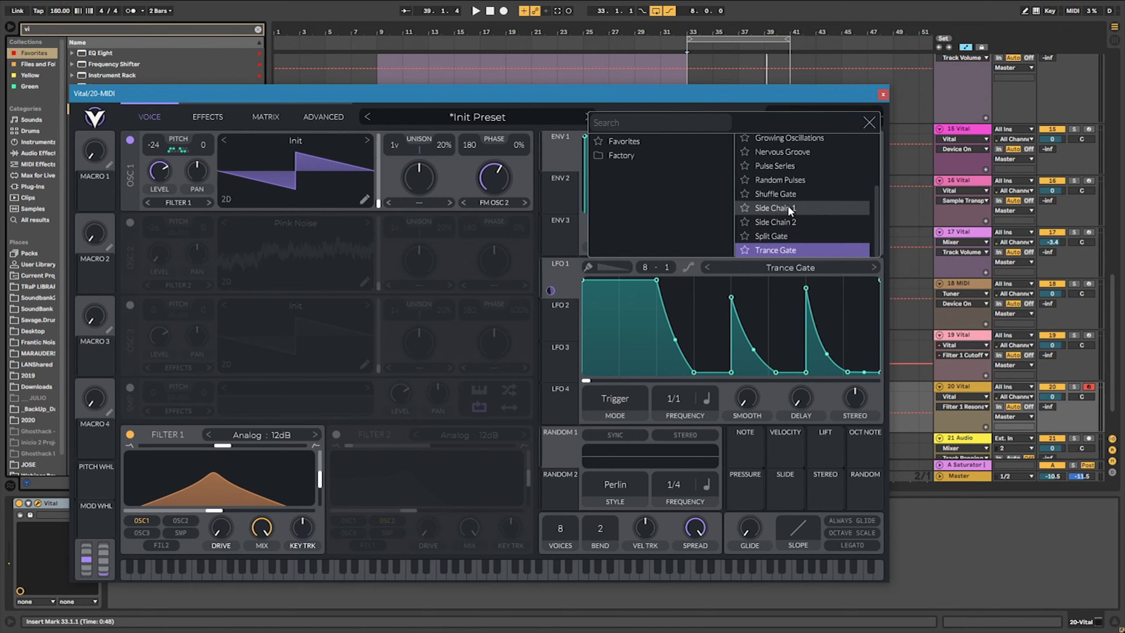
Step: Compare the Pulse Series, Nervous Groove, Side Chain and Trance Gate shapes, and load Split Gate into LFO 1
click(779, 166)
click(782, 152)
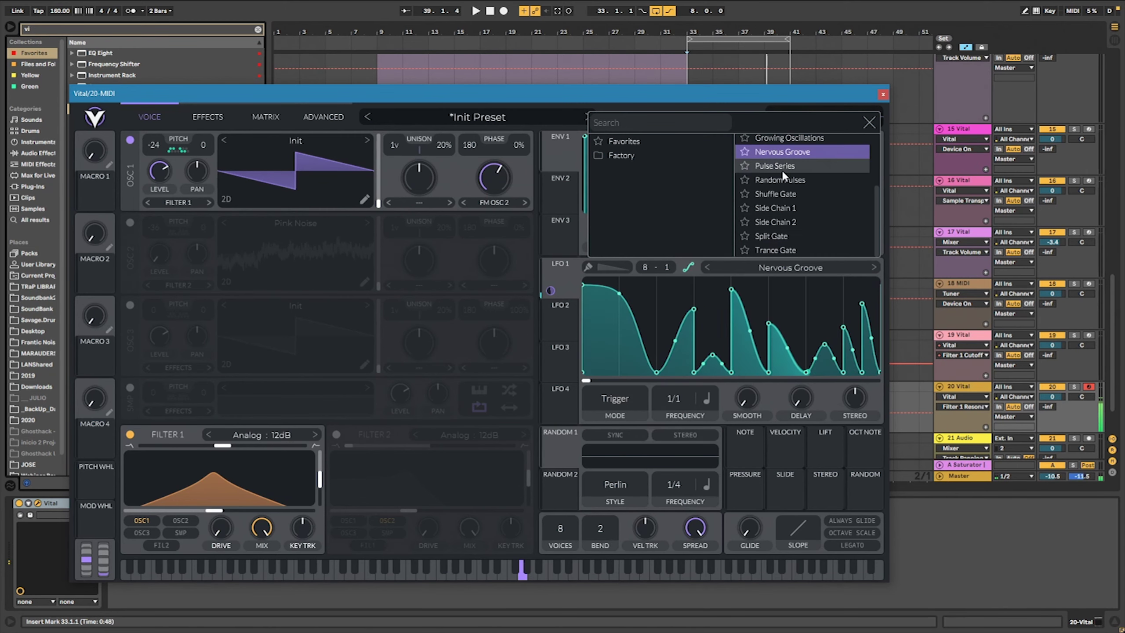
click(774, 221)
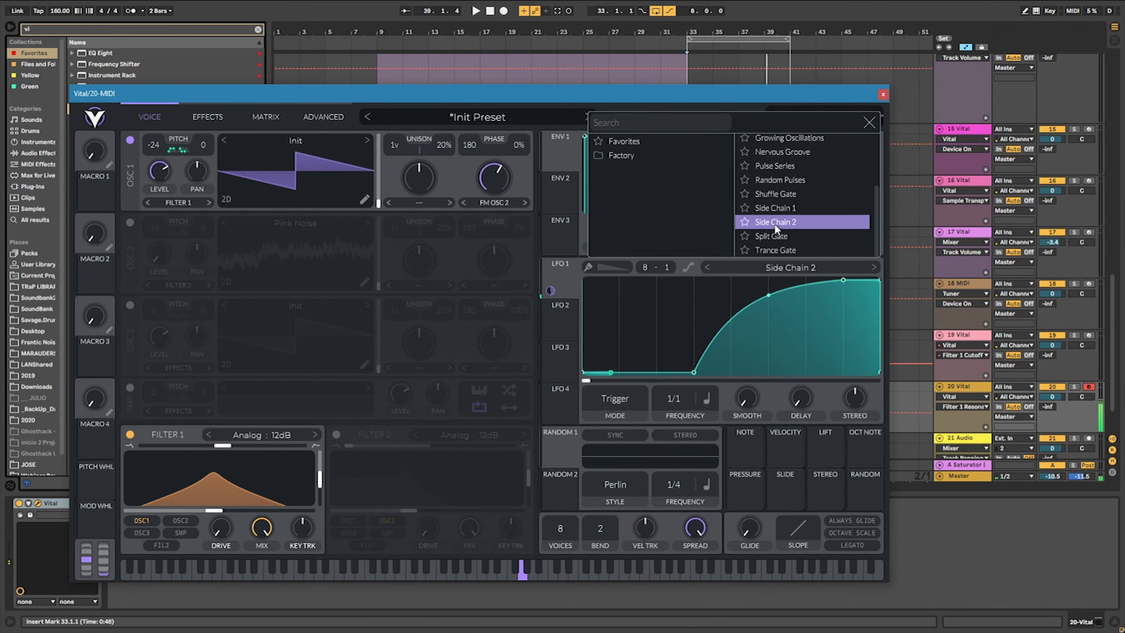
click(801, 209)
click(795, 250)
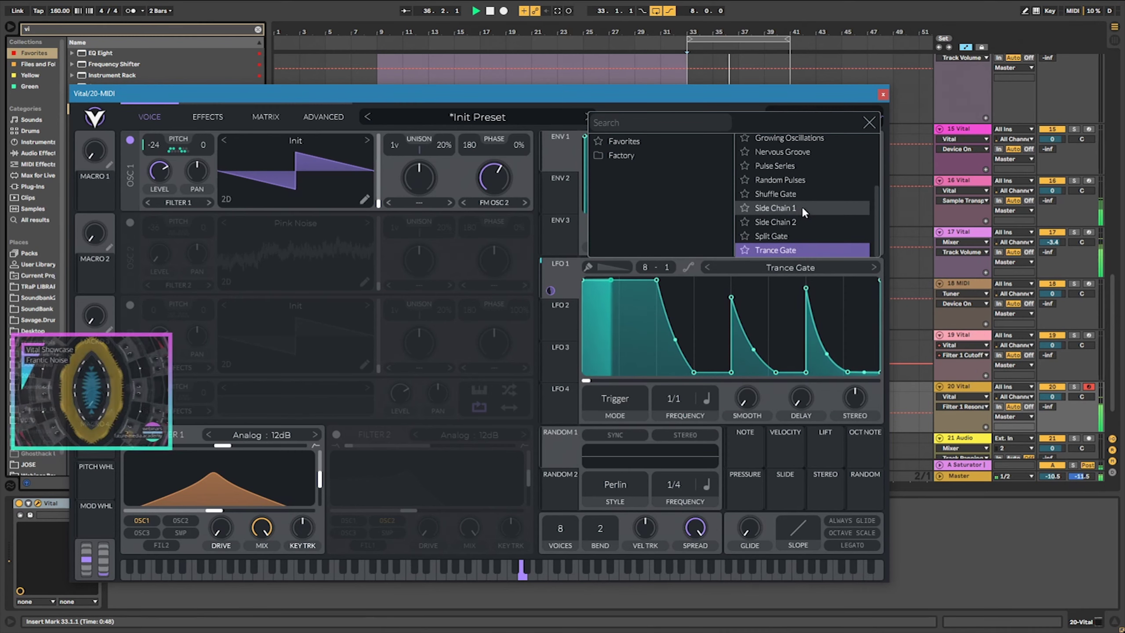
click(794, 236)
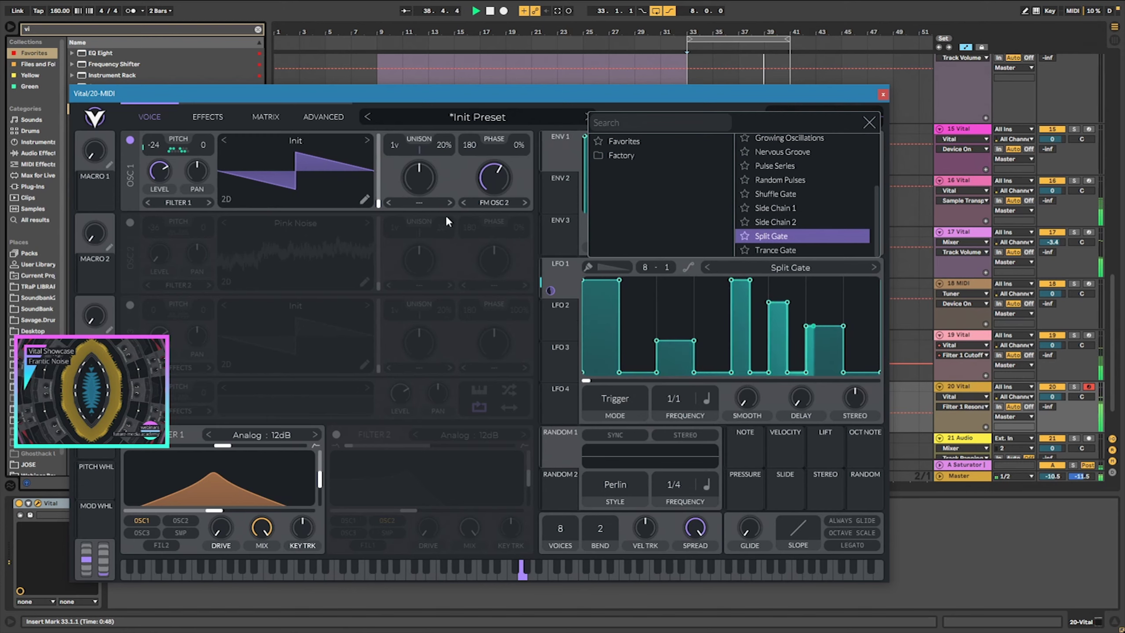
Step: Set LFO 1's frequency to 1/8 and reset oscillator 1's transpose to 0
click(680, 401)
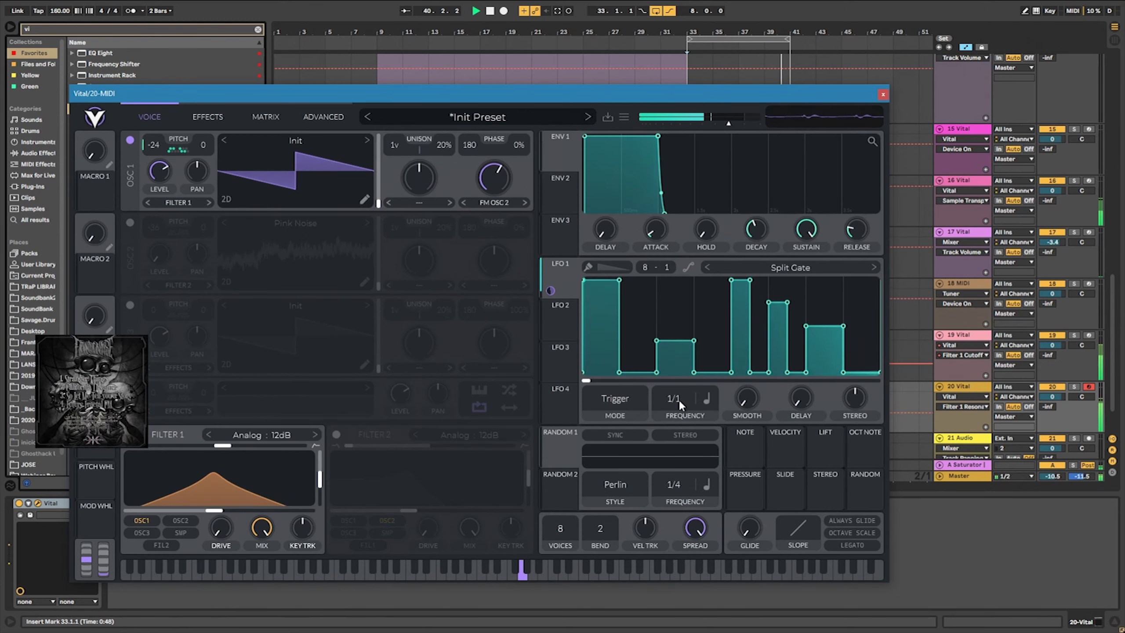
drag(677, 407, 674, 417)
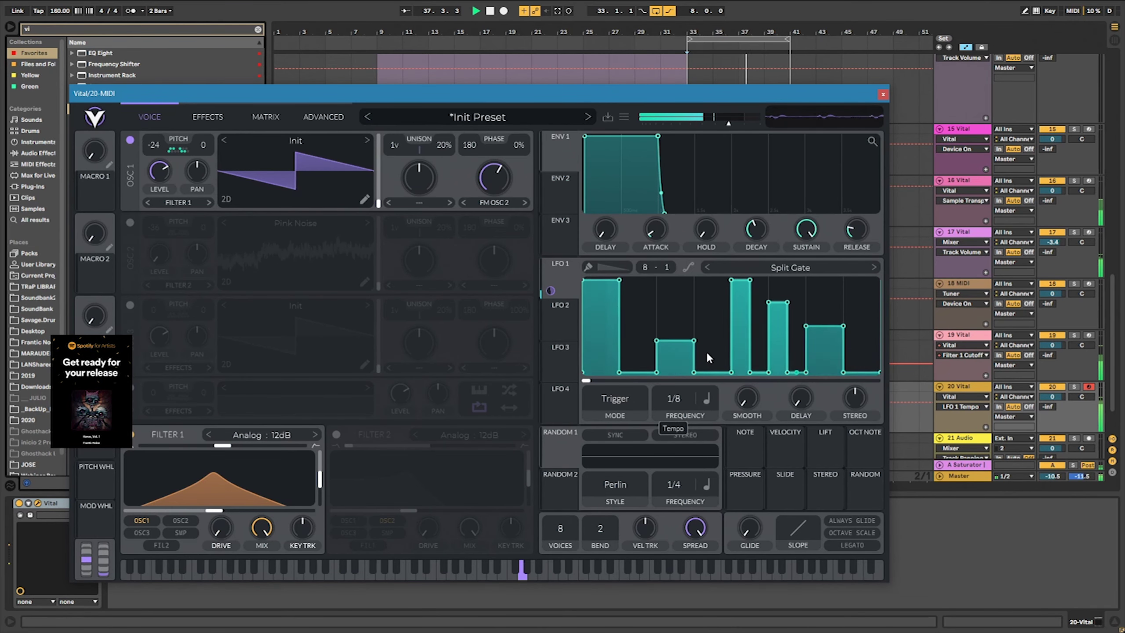
double_click(151, 145)
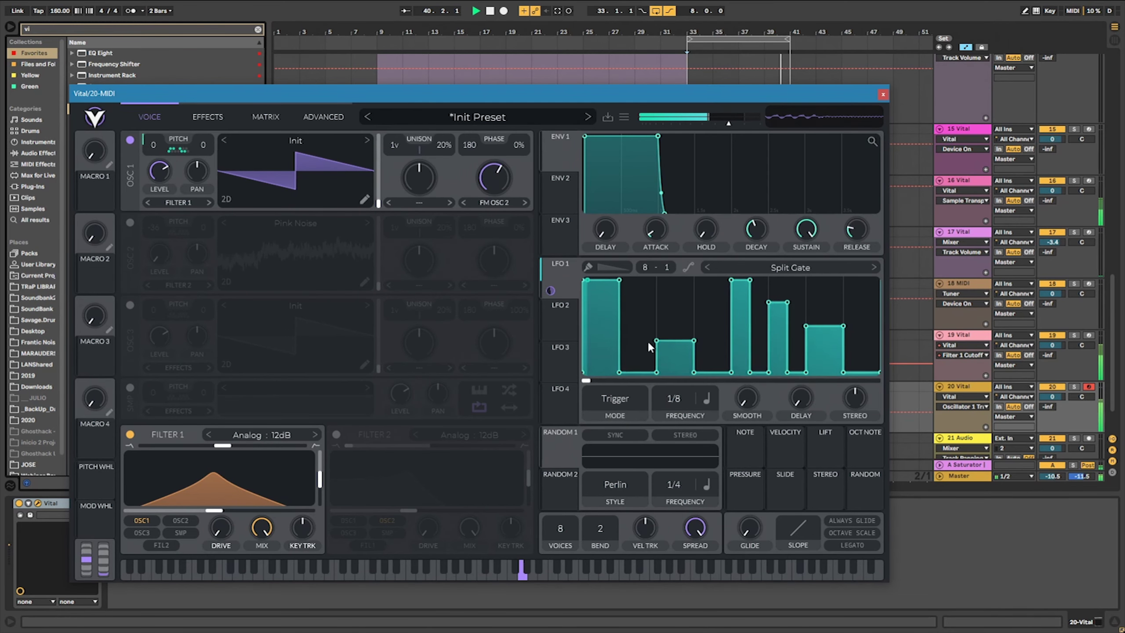
Step: Raise Filter 1's cutoff and slow LFO 1's frequency to 1/2
click(195, 127)
click(150, 116)
drag(255, 481, 314, 493)
drag(691, 397, 687, 450)
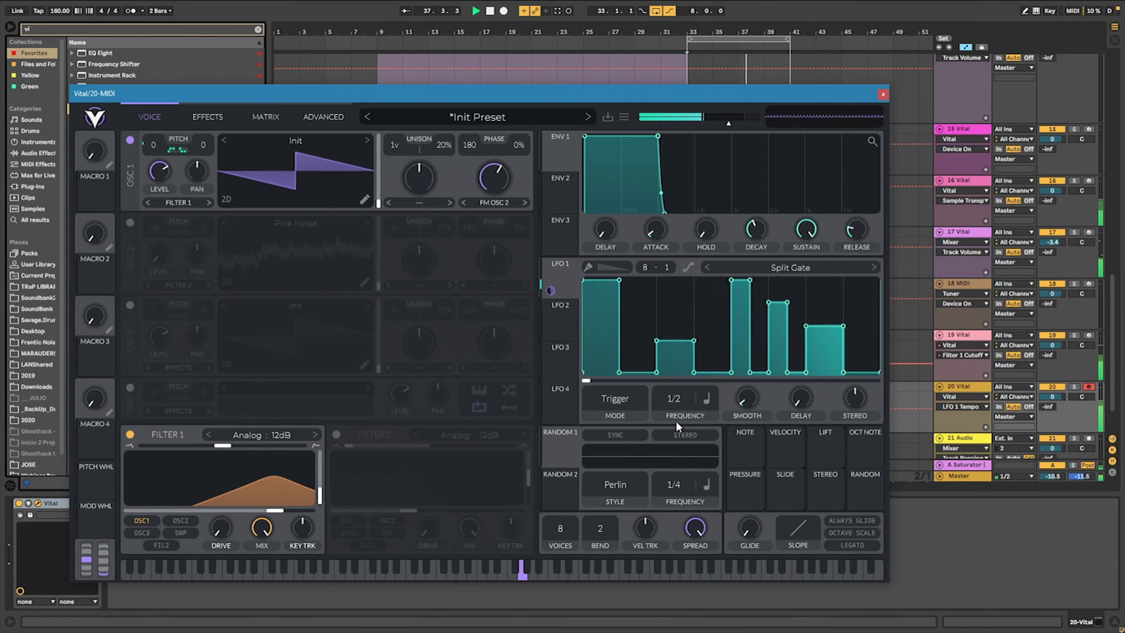
Step: Reshape LFO 1 into a smooth rising Sin curve at 2/1 and set oscillator 1's transpose to -48
click(791, 267)
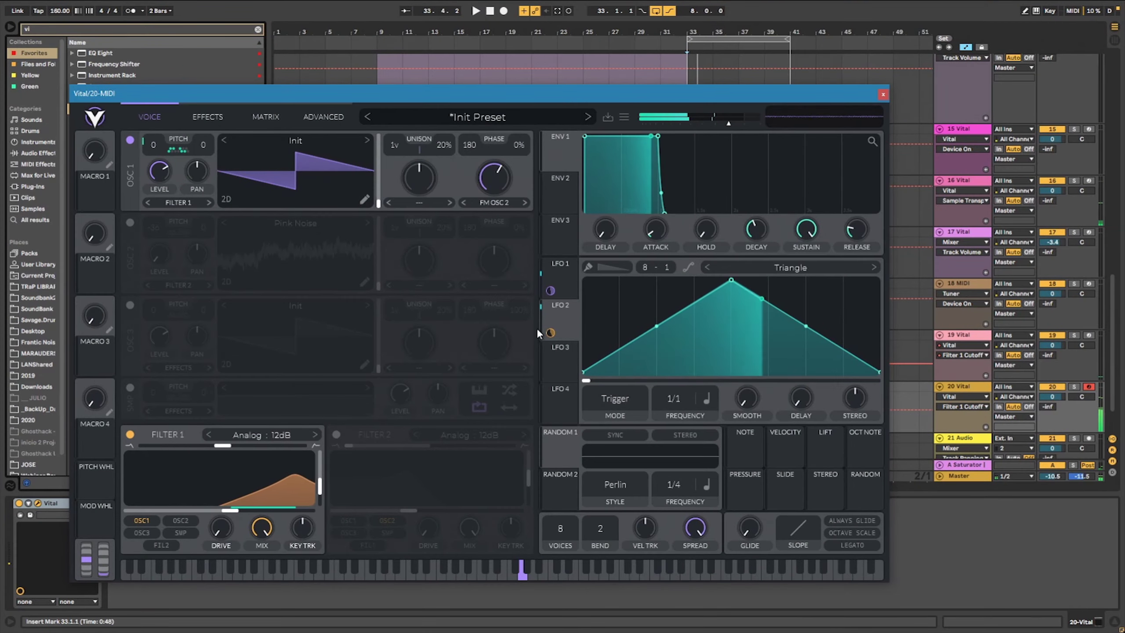
click(552, 291)
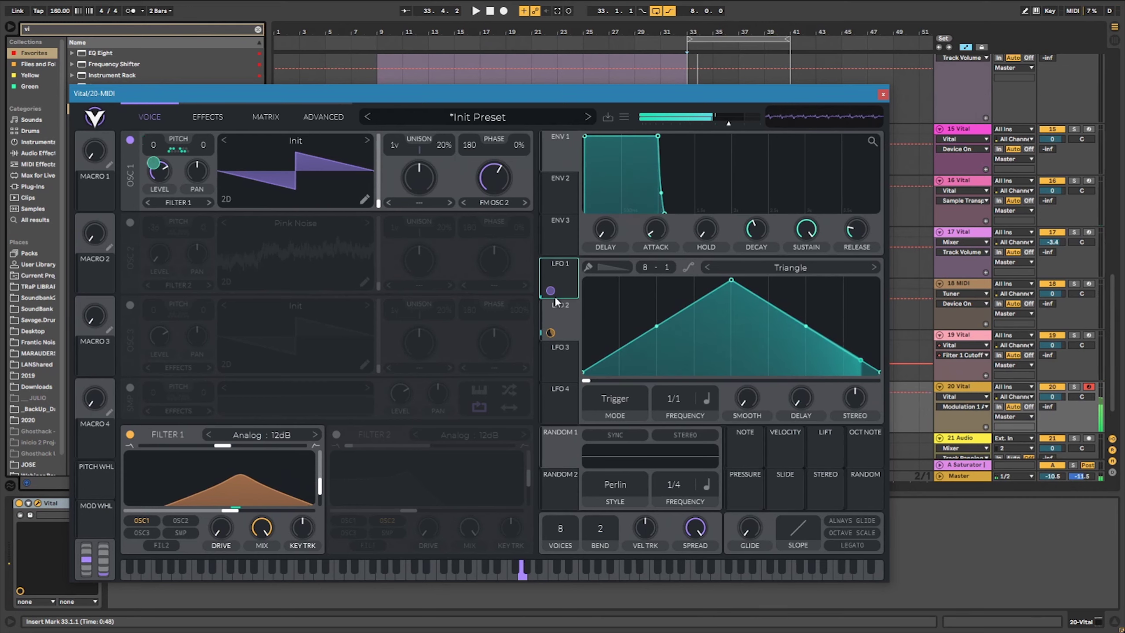
click(688, 267)
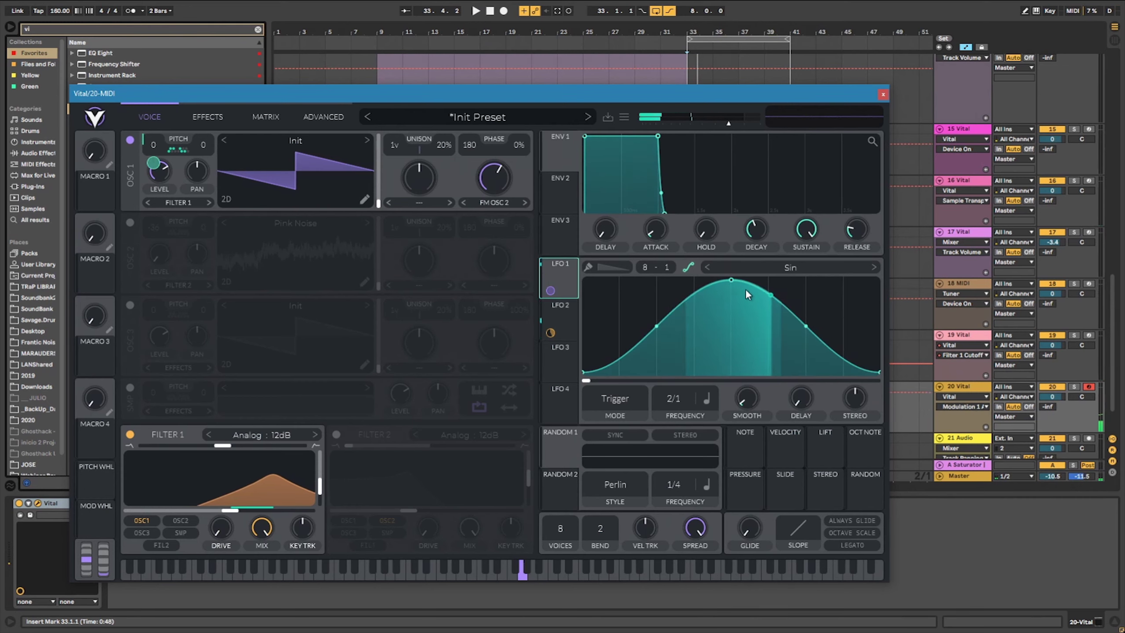
drag(731, 280, 884, 262)
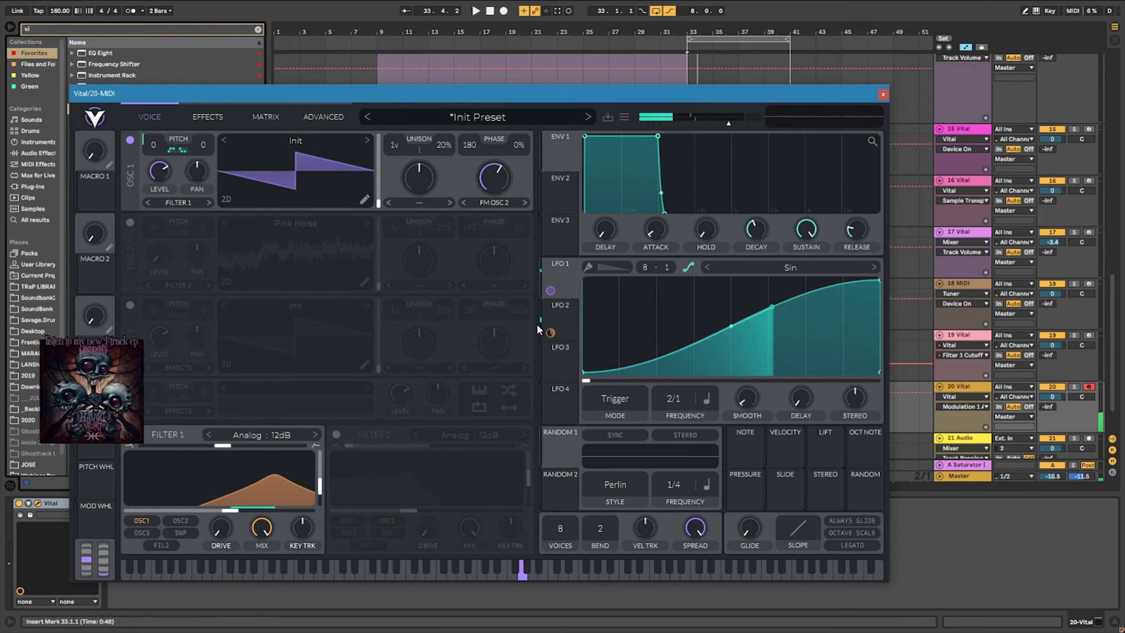
drag(150, 142, 218, 571)
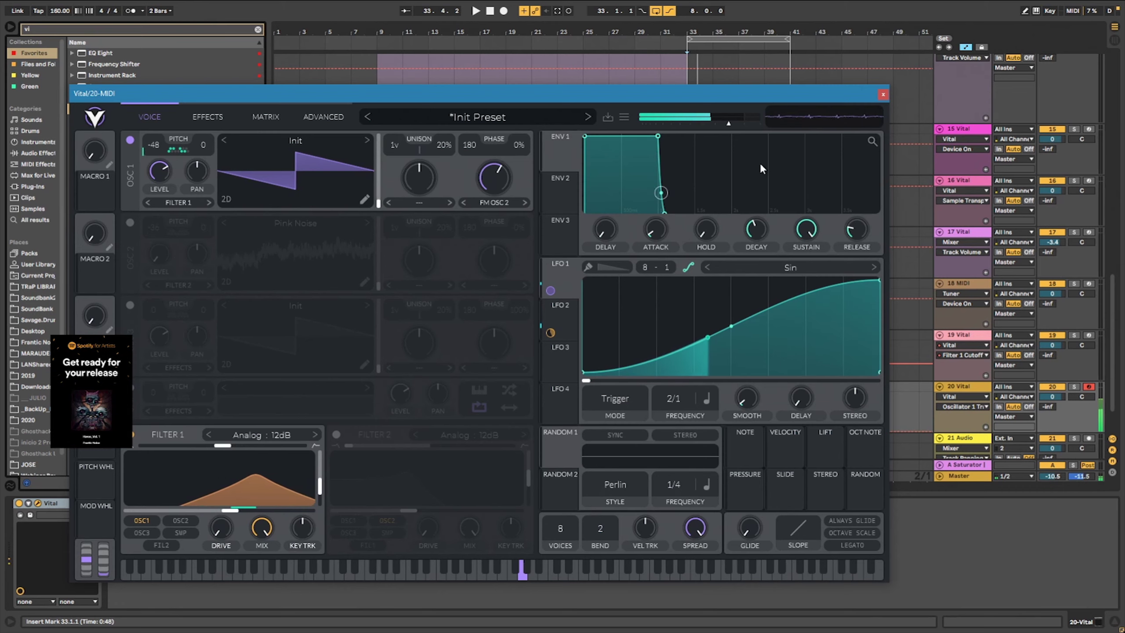
Step: Enable Vital's Delay effect and record a MIDI take on track 20 from bar 33
click(207, 117)
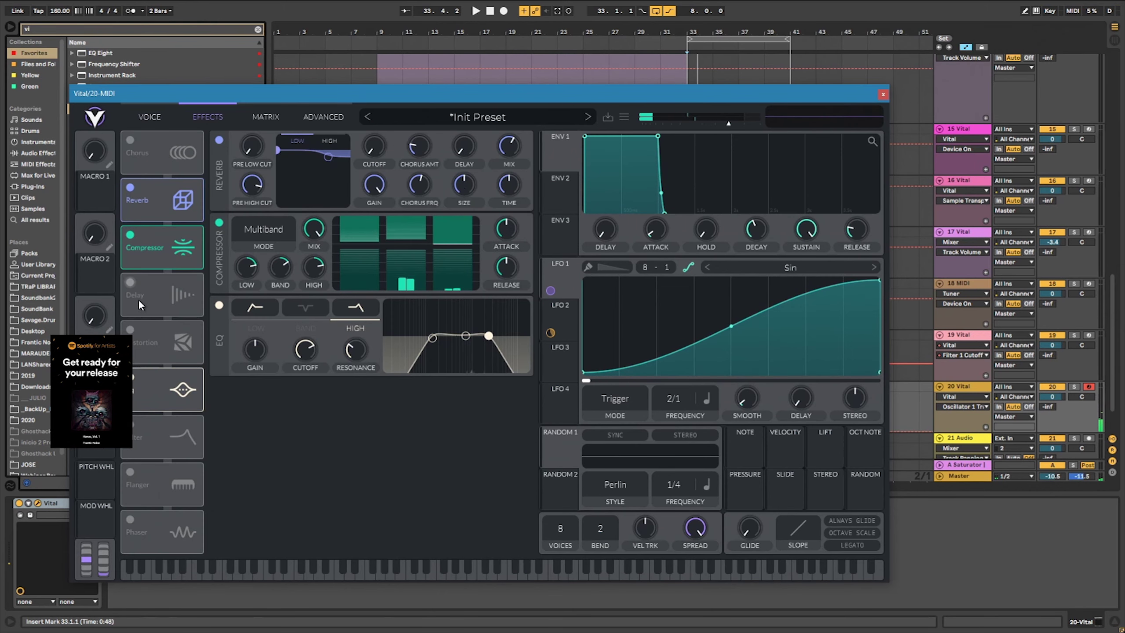
click(129, 286)
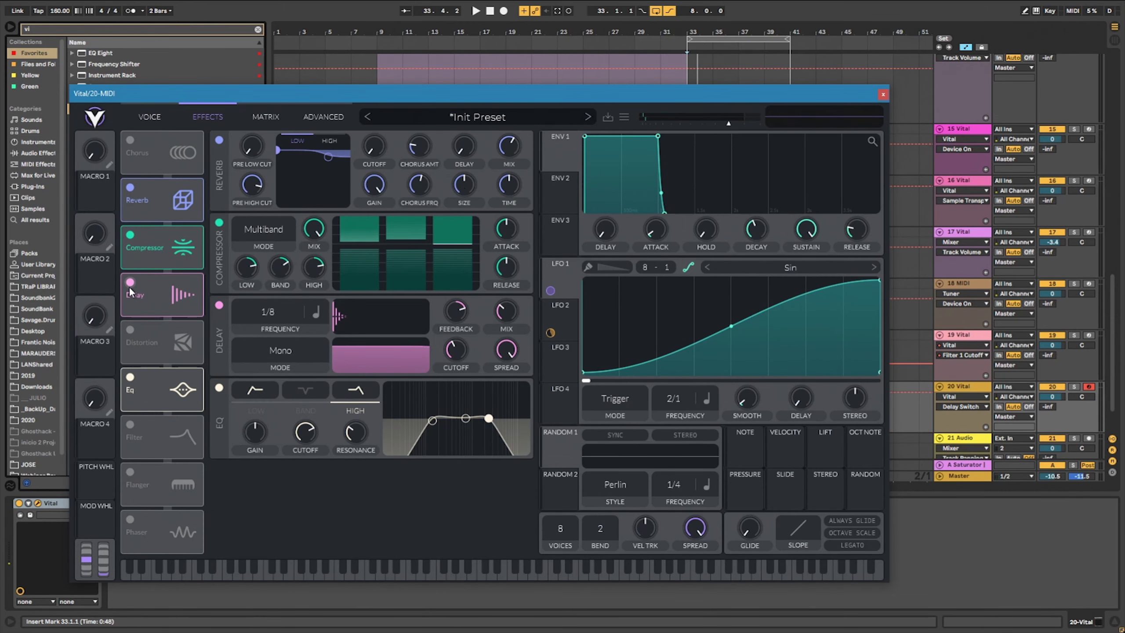
key(F9)
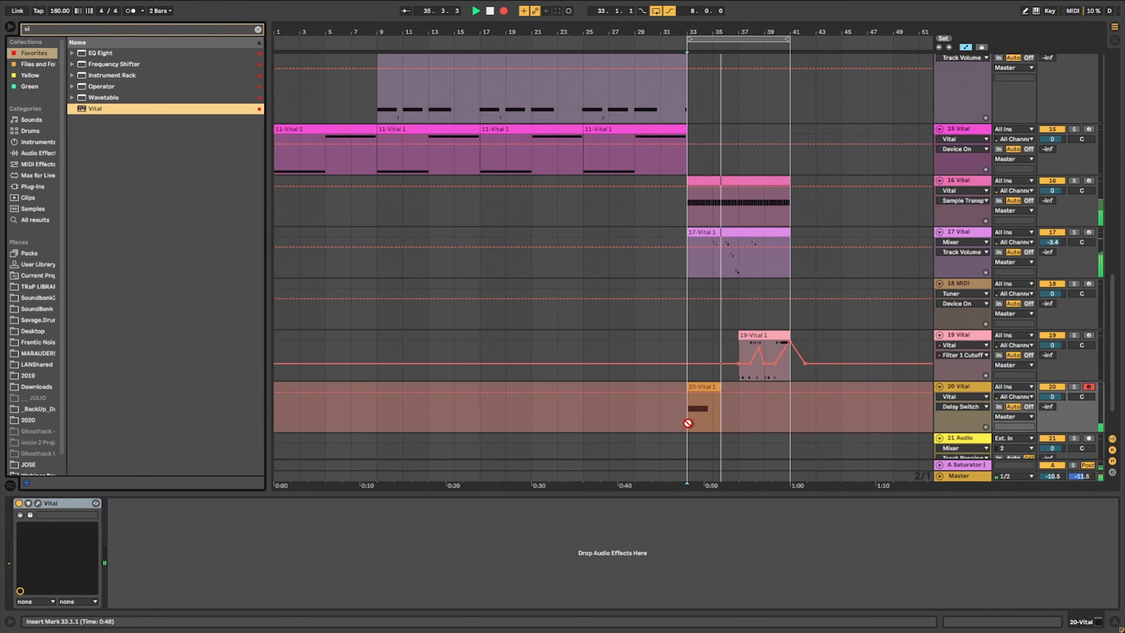
key(F9)
click(688, 421)
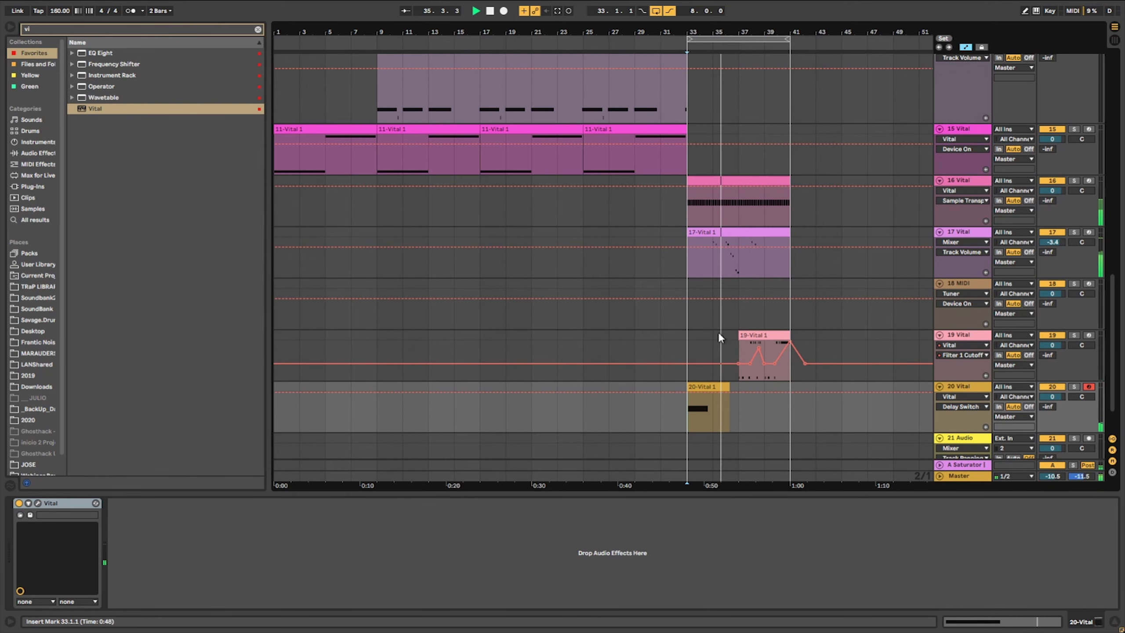
Step: Copy the recorded clip on track 20 to bar 37 and transpose its note up an octave to G4
click(701, 387)
drag(712, 389, 763, 389)
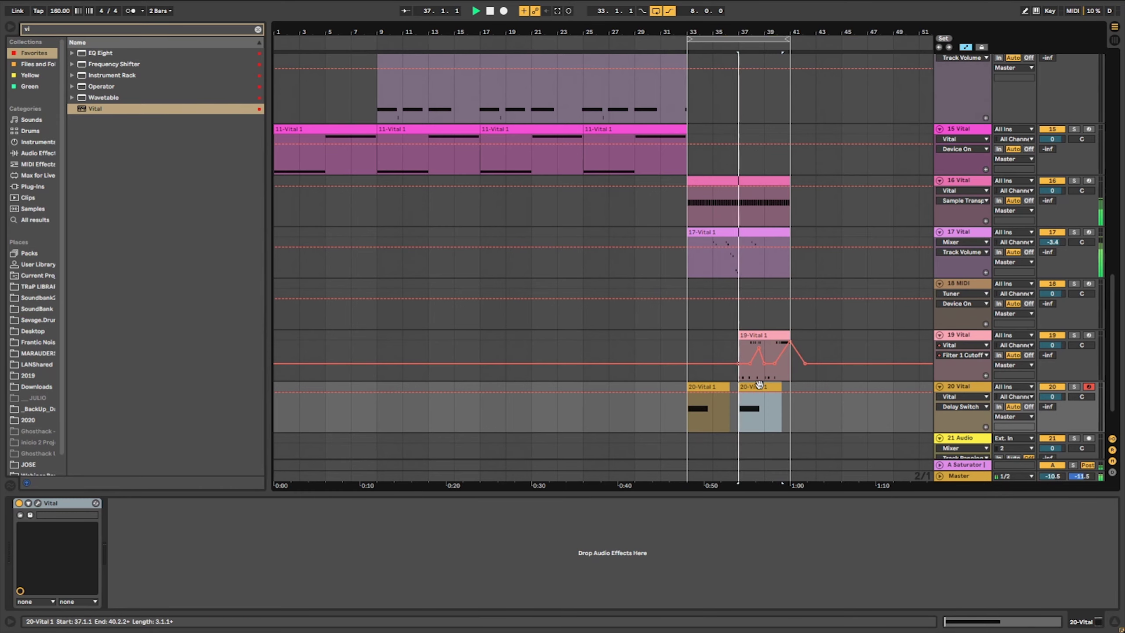
double_click(763, 400)
click(483, 193)
key(shift+Up)
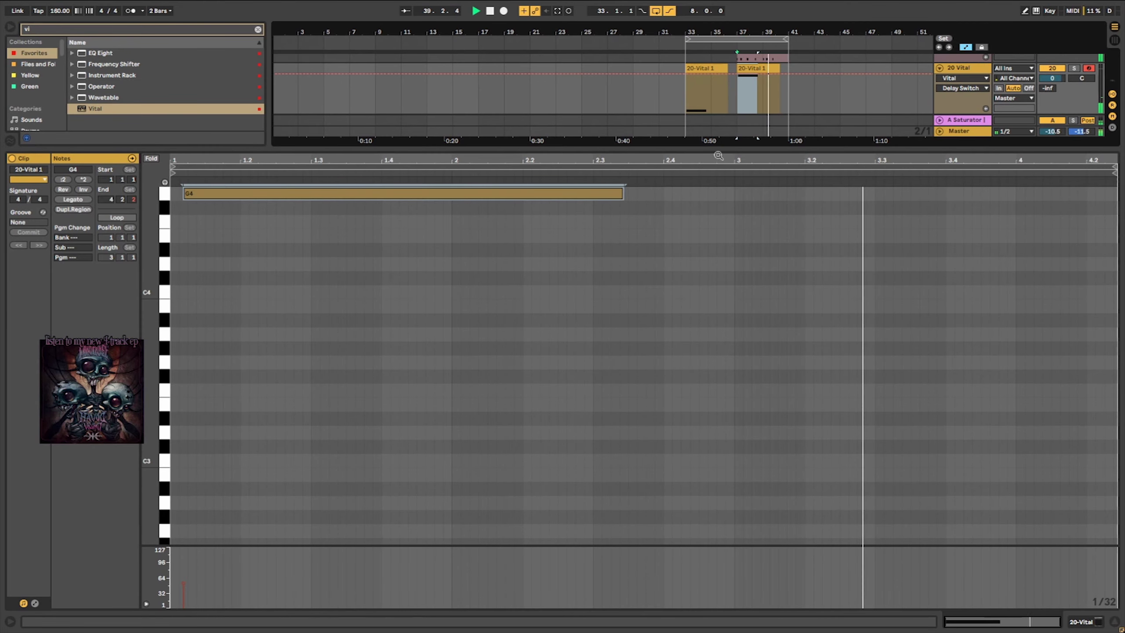
key(ctrl+alt+l)
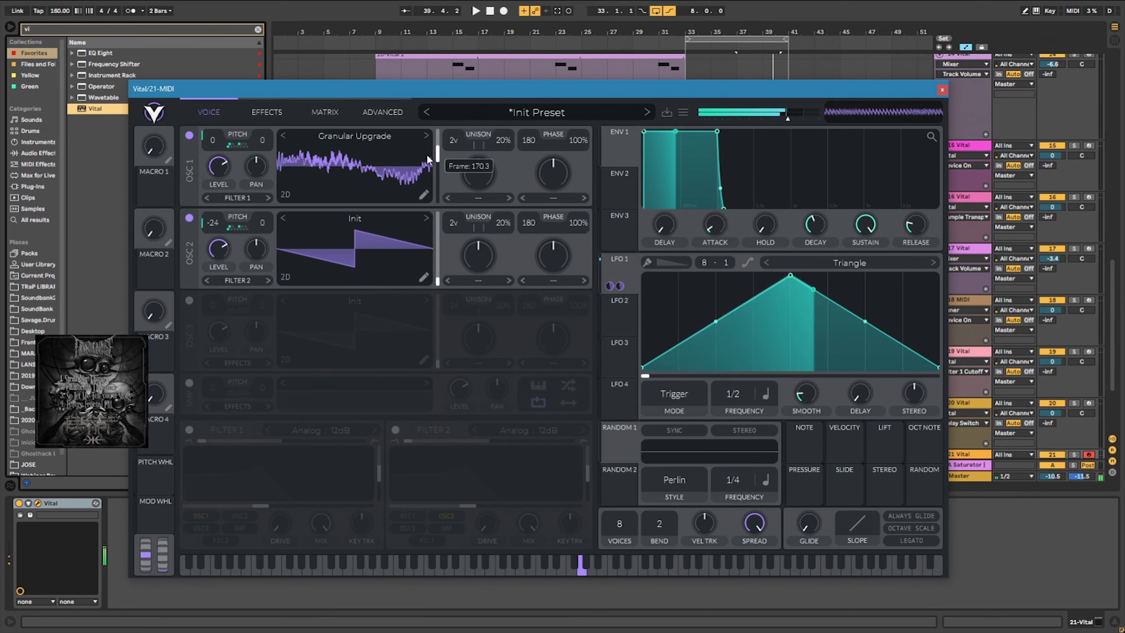
Step: Give oscillator 1's unison 8 voices, a higher Table Spread, a lower Stereo Unison and a Detune Range of 1.200
drag(454, 140, 455, 122)
click(321, 116)
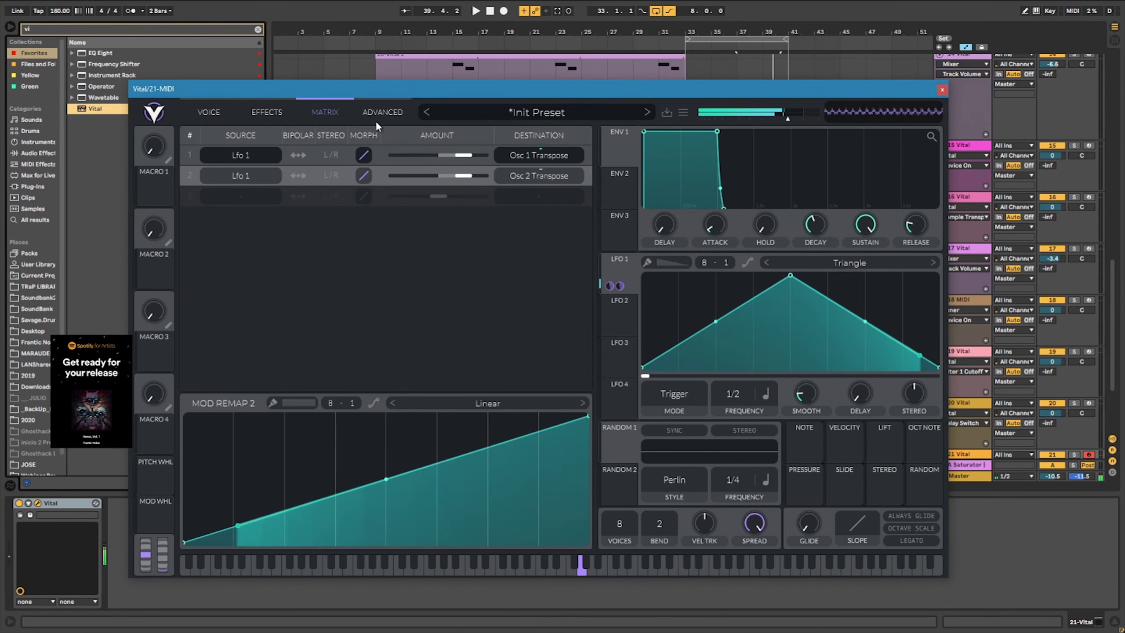
click(377, 121)
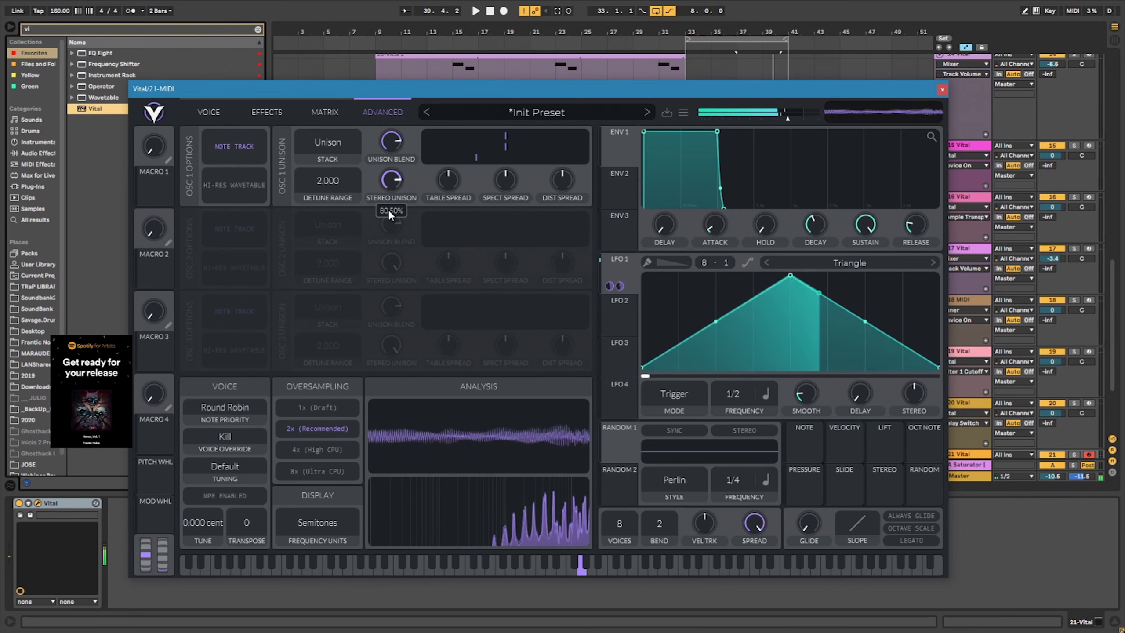
drag(457, 179, 493, 141)
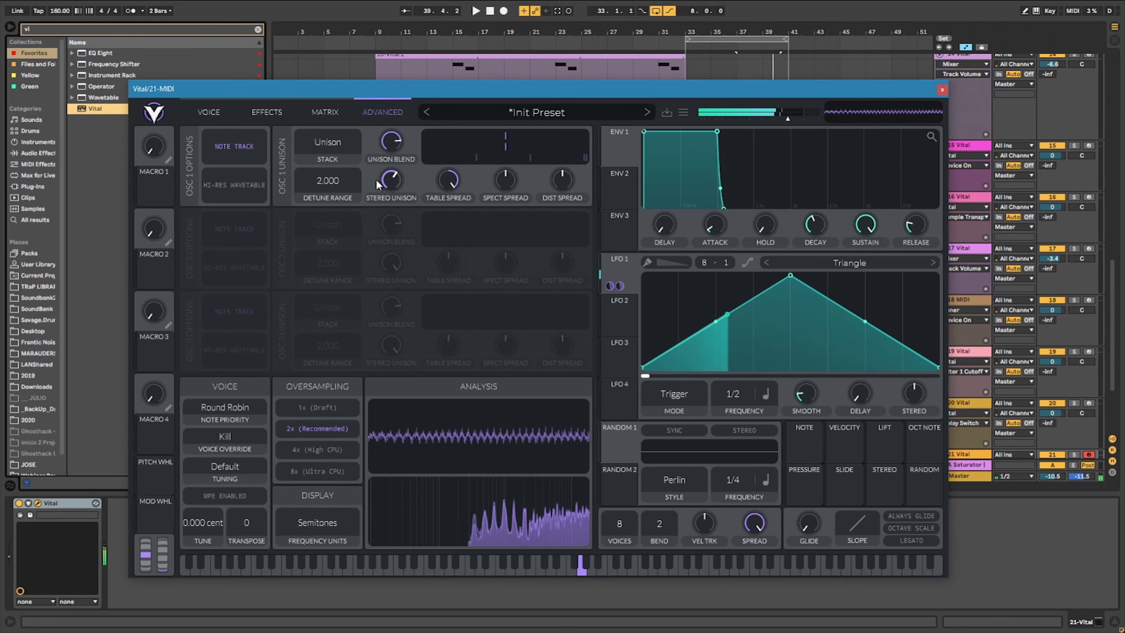
drag(334, 185, 340, 158)
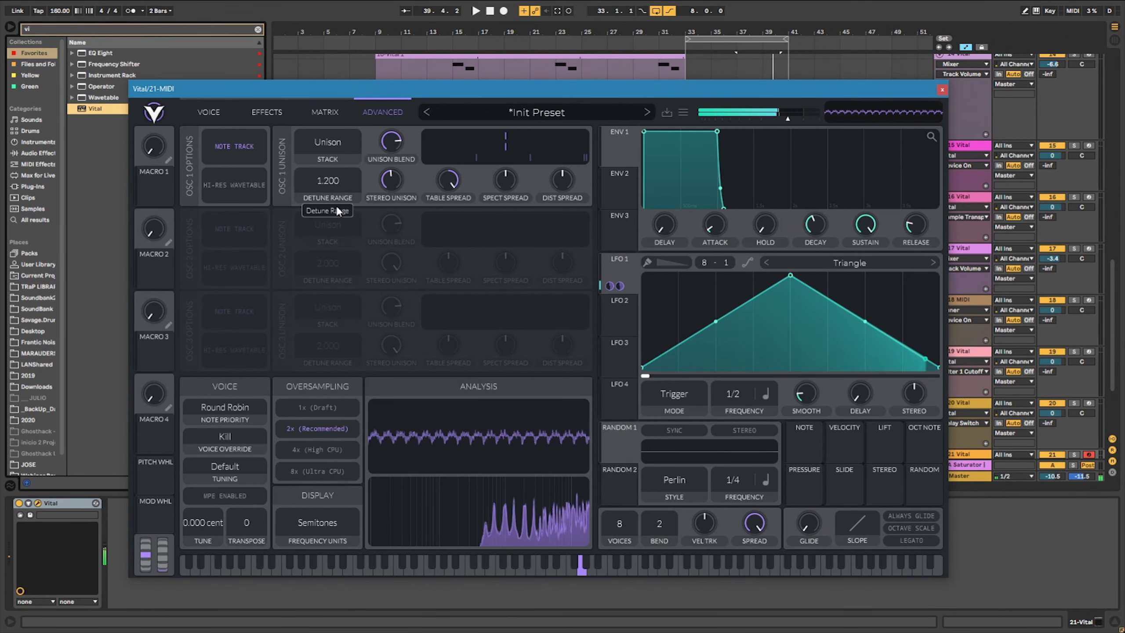
Step: Audition the 2x Power Chord and Minor Chord stacks for oscillator 1's unison
click(339, 141)
click(336, 260)
click(334, 155)
click(342, 287)
click(334, 154)
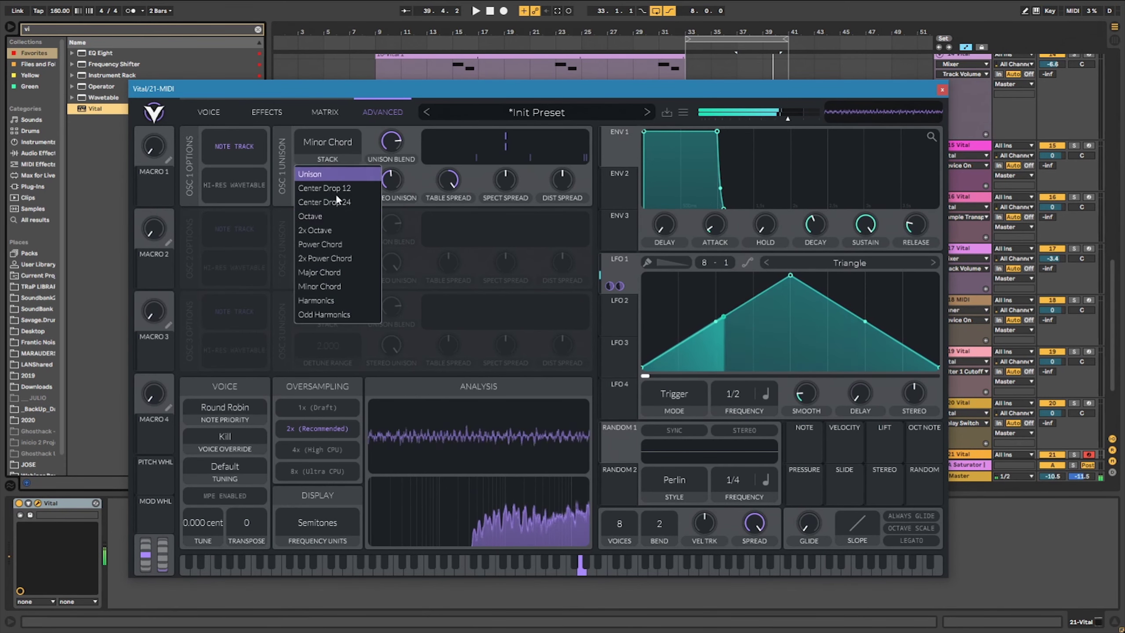
Step: Set oscillator 1's unison to 12 voices at 12% detune and lower its Spectral Morph amount
click(210, 112)
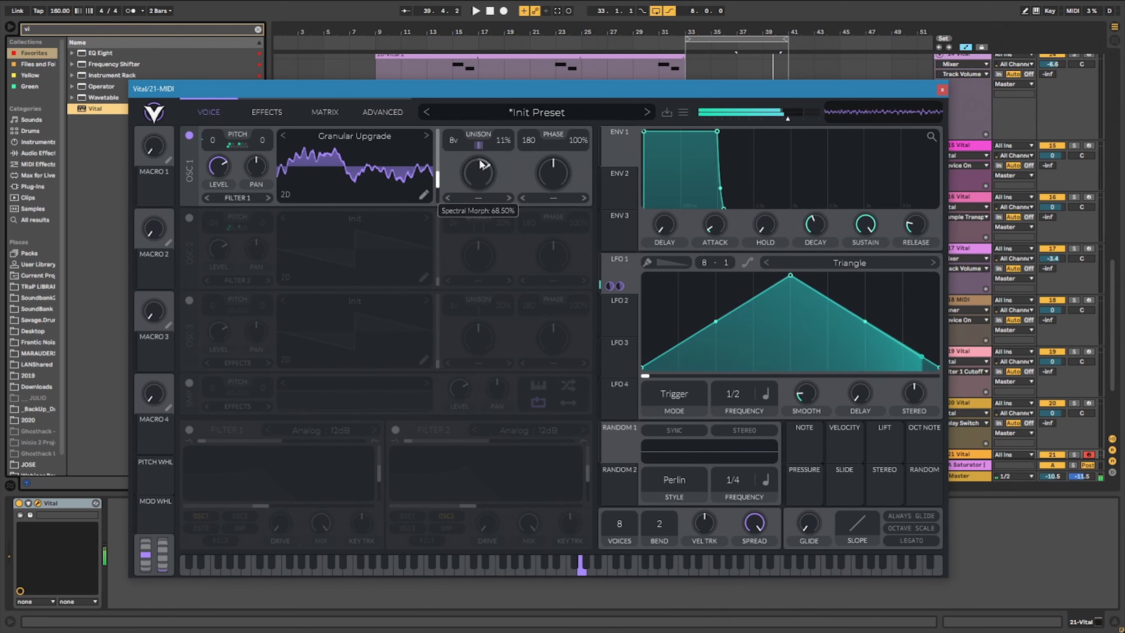
drag(454, 140, 518, 128)
drag(477, 172, 464, 223)
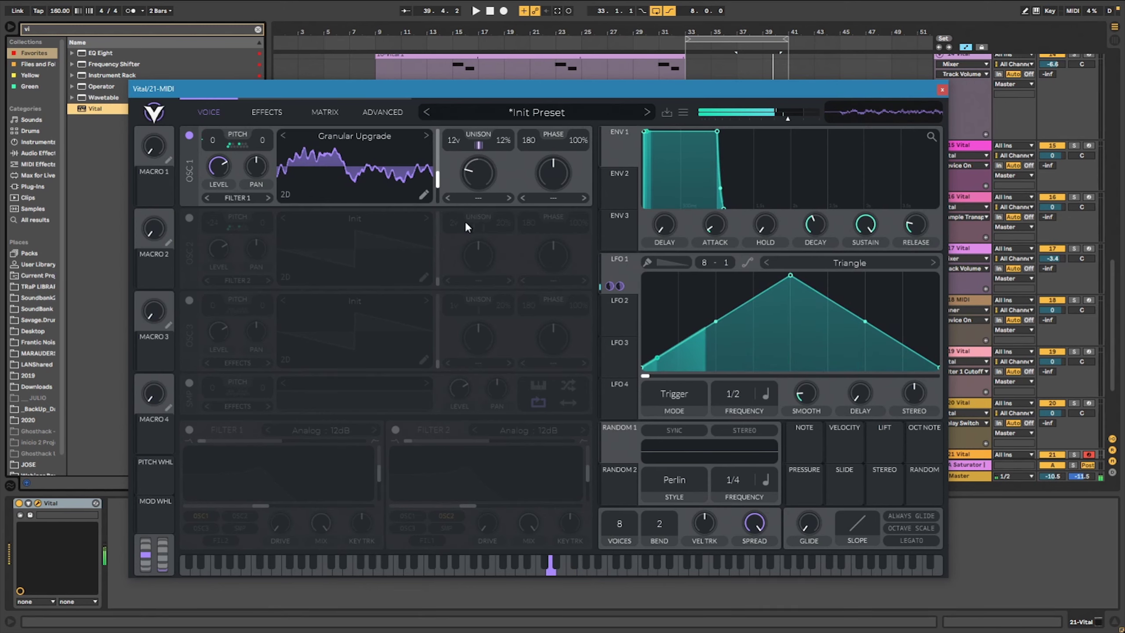
Step: Slow LFO 1's frequency to 1/1 and record a MIDI take on track 21 during playback
drag(748, 389, 742, 401)
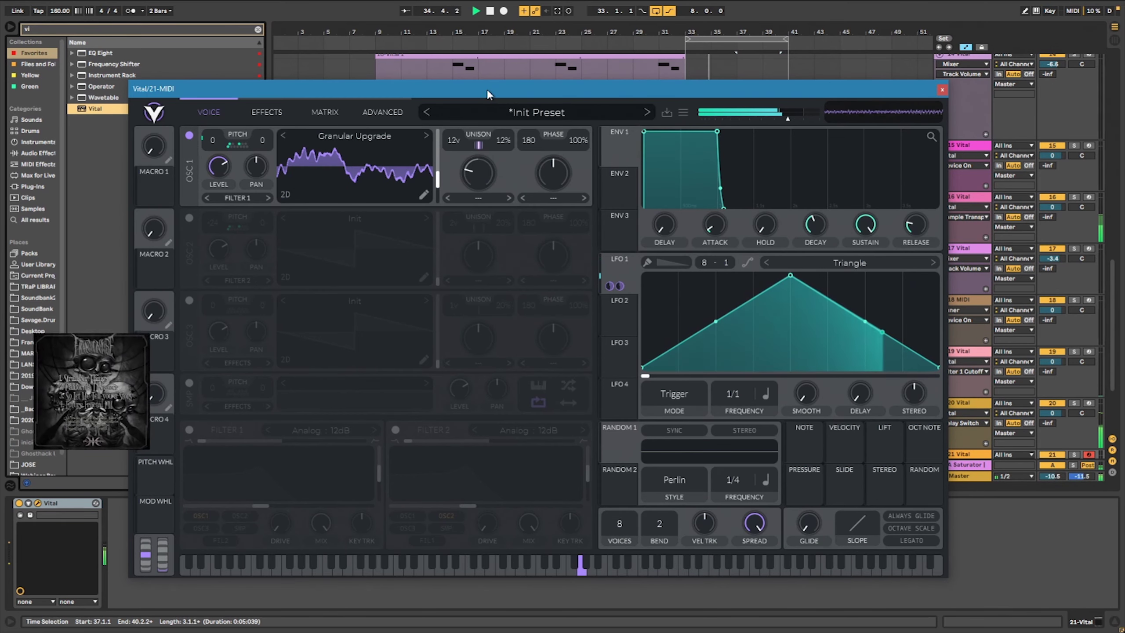
key(F9)
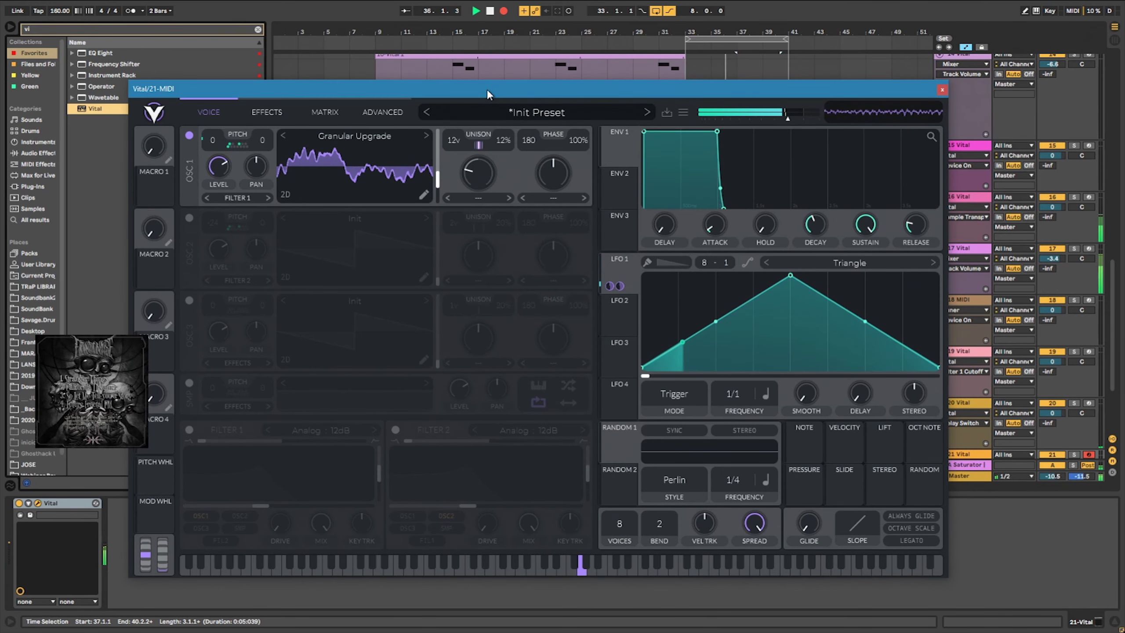
click(943, 89)
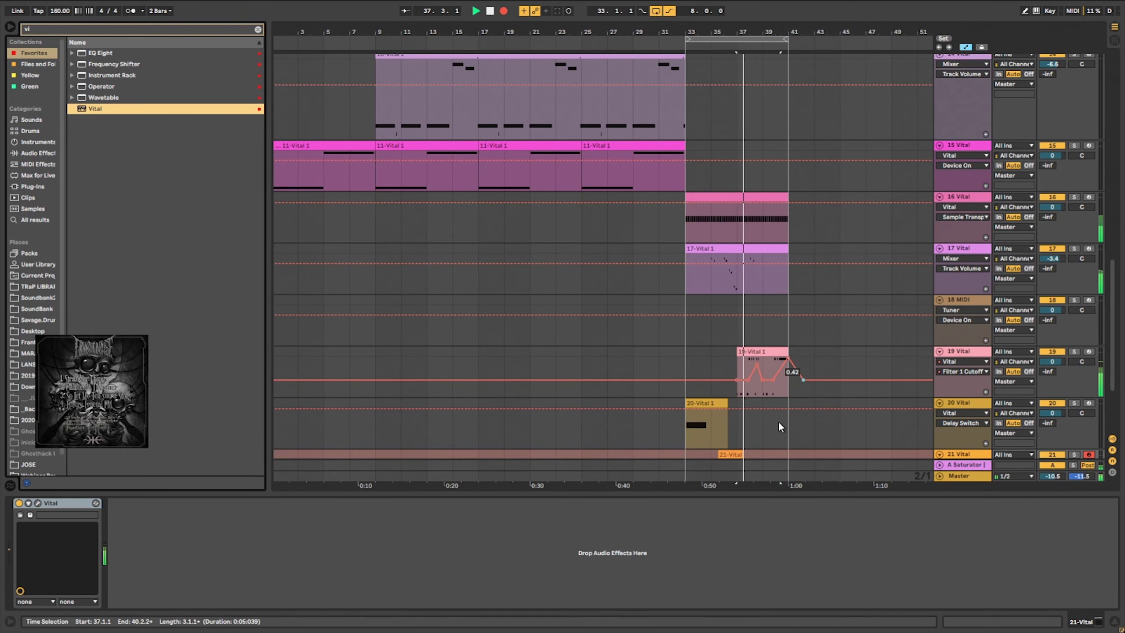
scroll(718, 417, down, 2)
scroll(709, 415, down, 2)
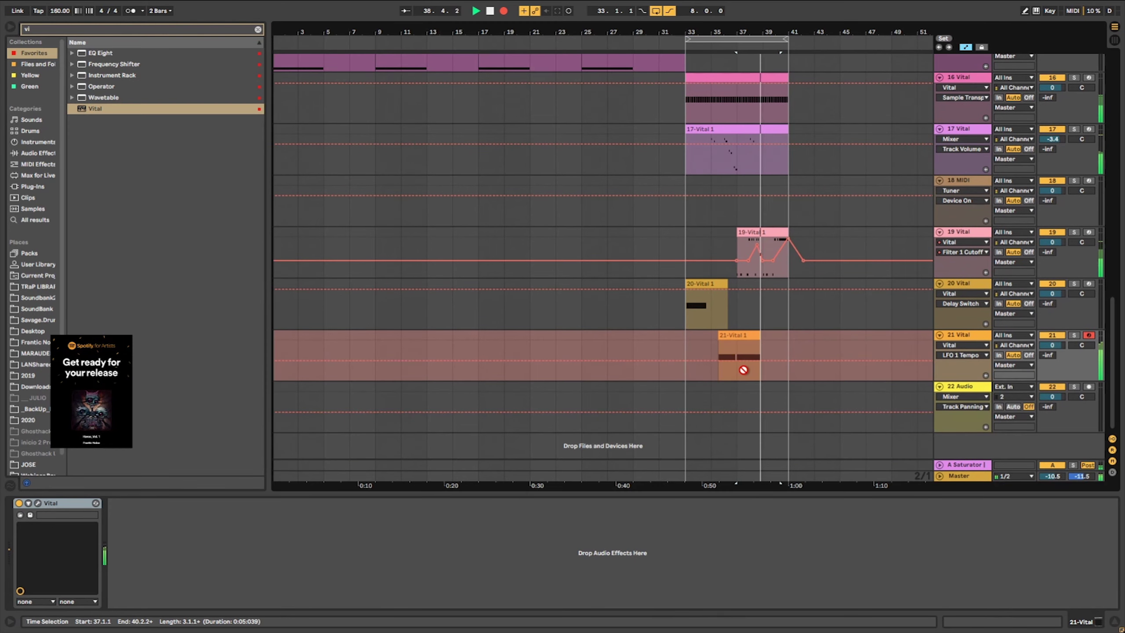
key(F9)
Step: Fill bars 33 to 41 of track 21 with four copies of the recording's two-bar section from bar 37 and play it back
drag(735, 350, 758, 334)
key(ctrl+c)
key(ctrl+d)
click(686, 340)
key(ctrl+v)
key(ctrl+d)
key(ctrl+d)
key(space)
double_click(685, 340)
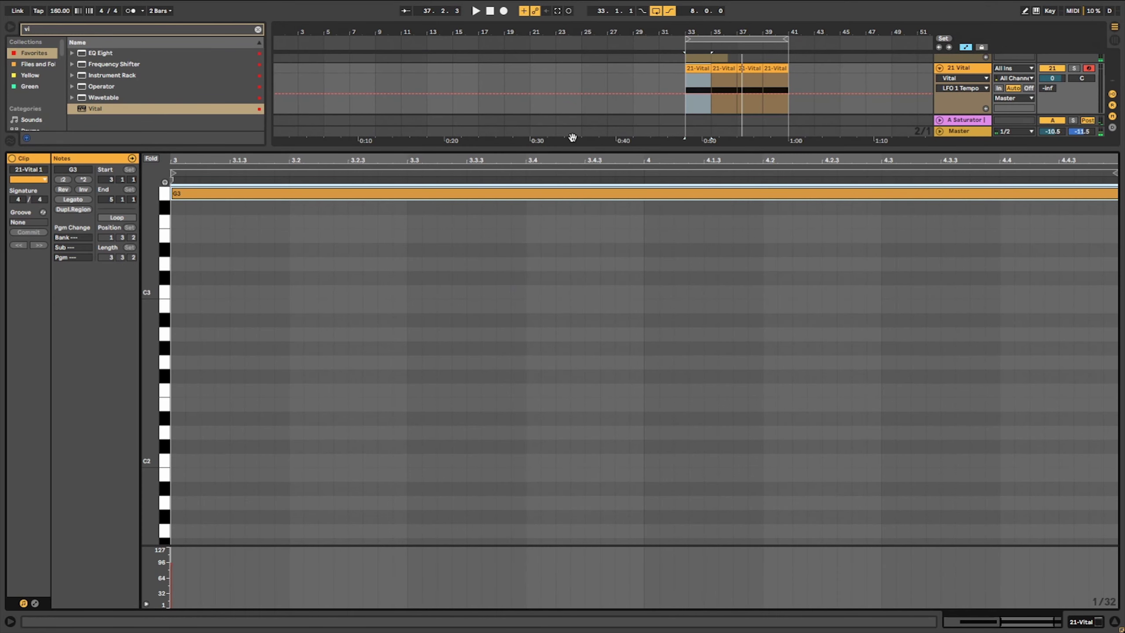
key(space)
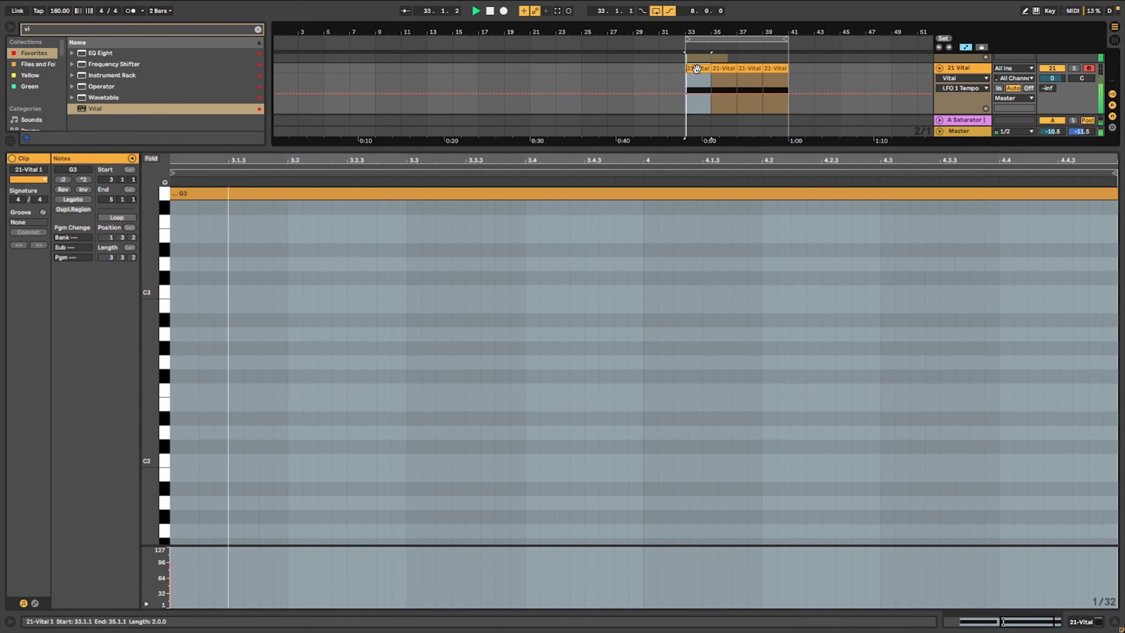
Step: Add EQ Eight after Vital on track 21 and enable Vital's internal EQ effect
click(971, 74)
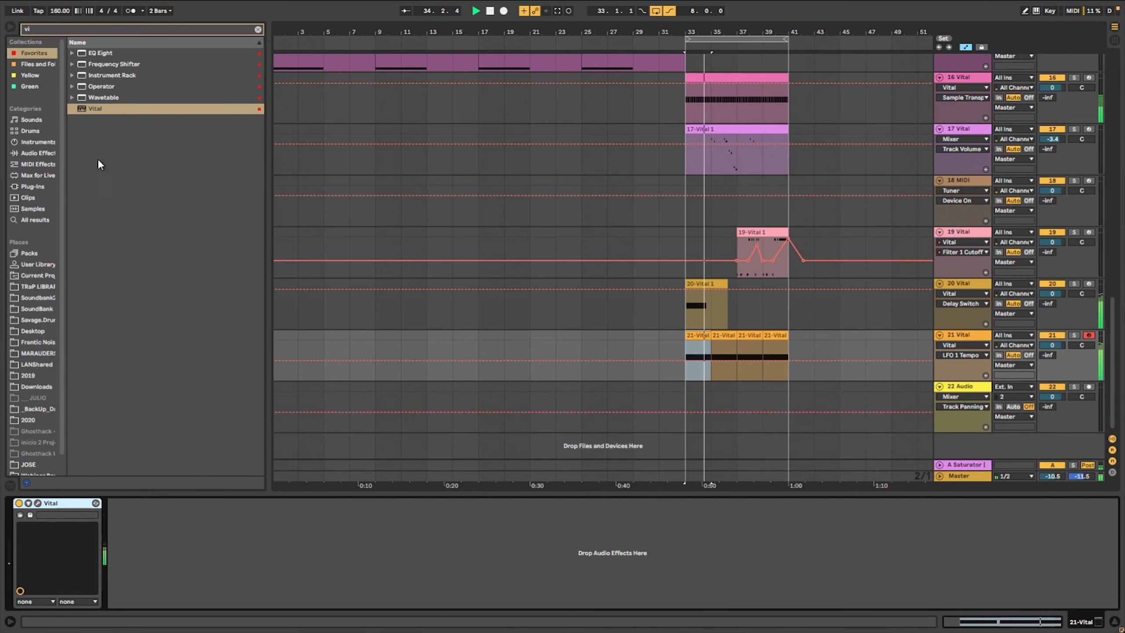
drag(101, 53, 35, 510)
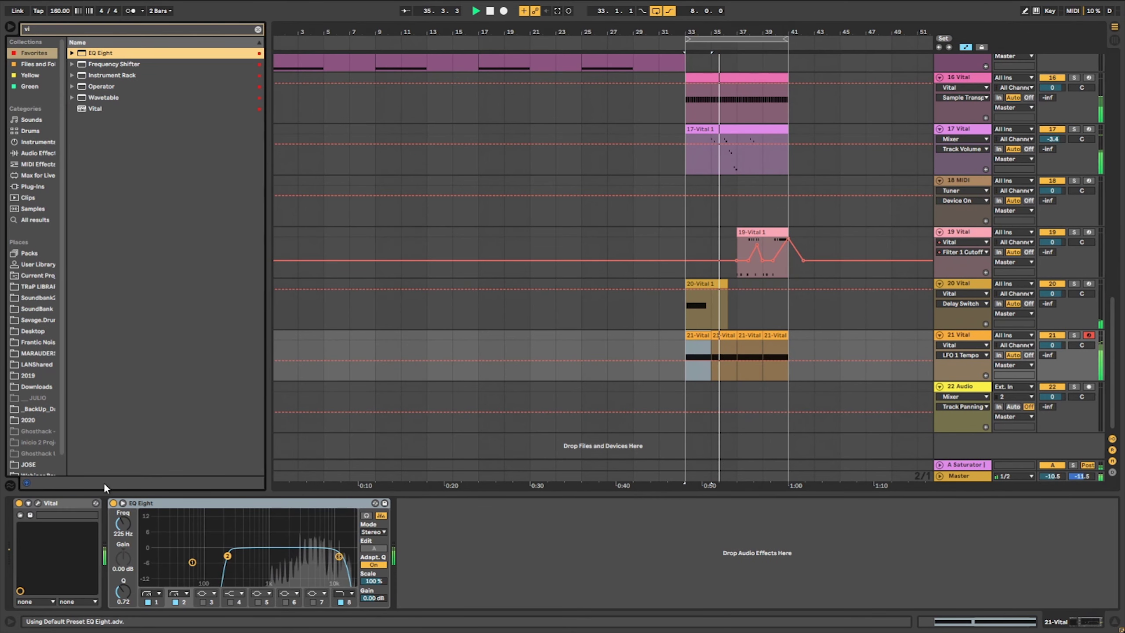
click(39, 503)
click(259, 110)
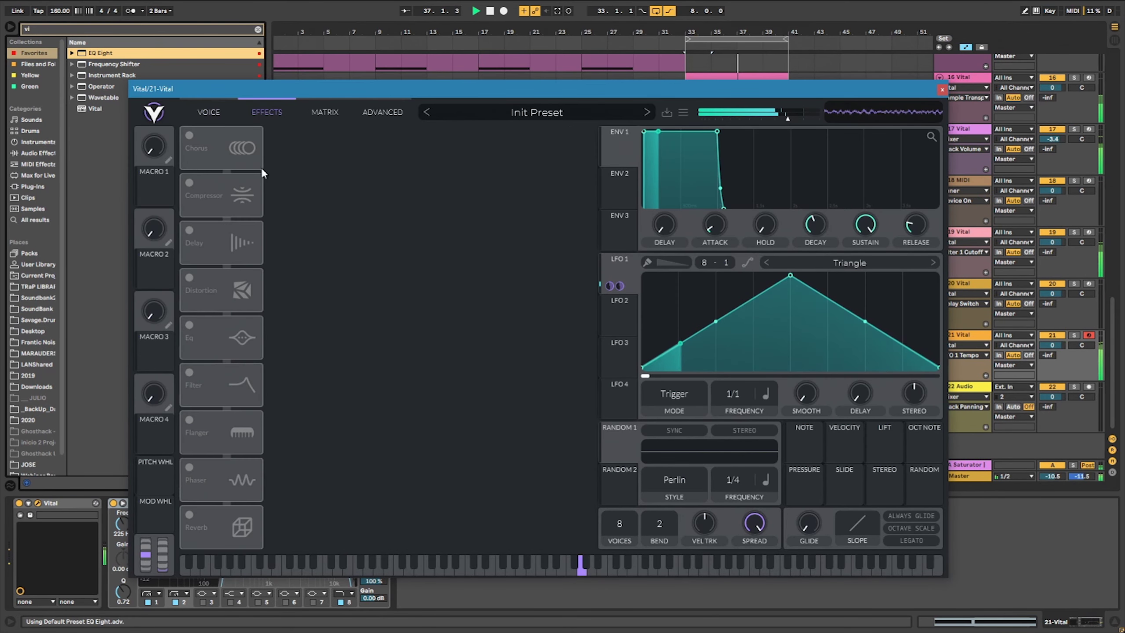
click(189, 325)
Step: Try Vital's Chorus, switch it off, and enable the Compressor placed directly before the EQ in the effects chain
click(188, 136)
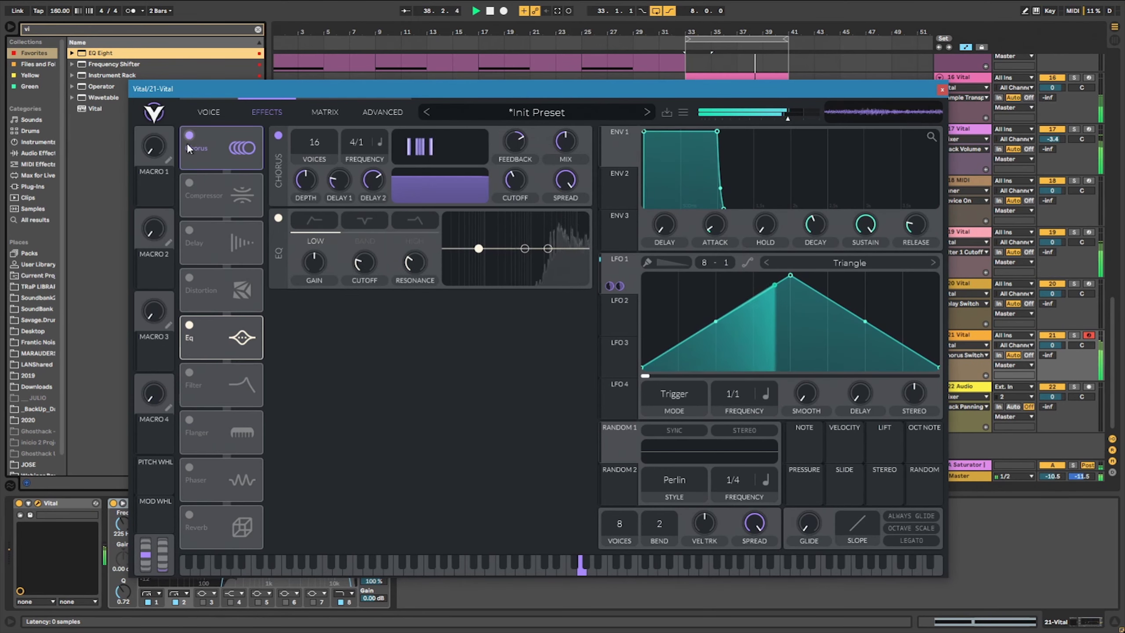
click(188, 181)
click(188, 141)
drag(221, 196, 240, 307)
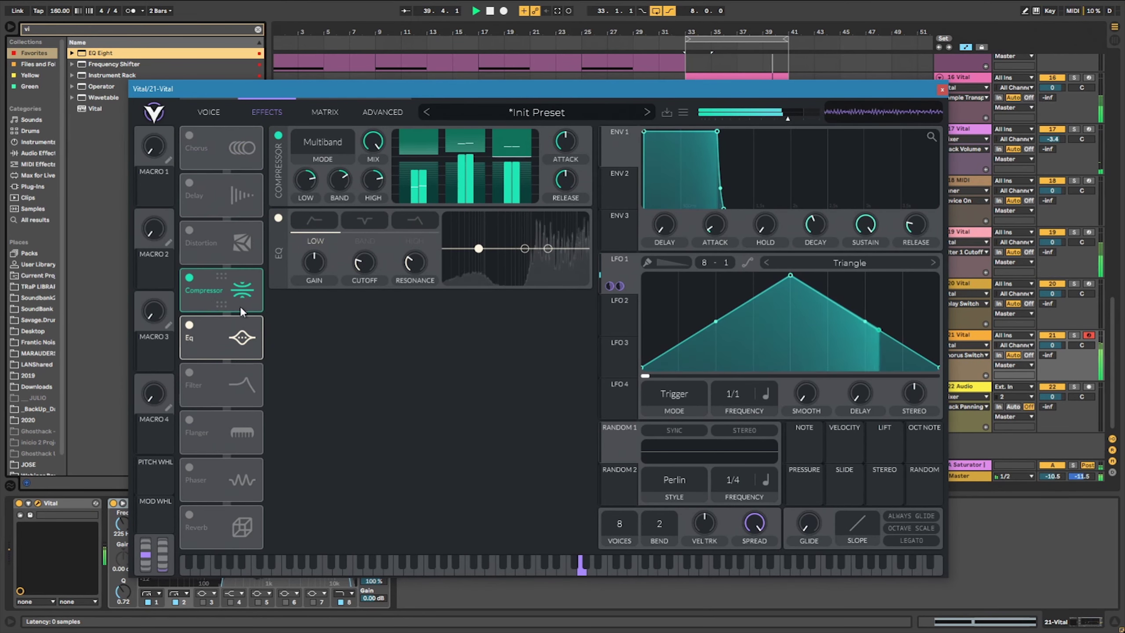
Step: Switch the internal EQ's low and high bands to low-cut and high-cut filters, then close Vital's window
click(318, 220)
click(403, 221)
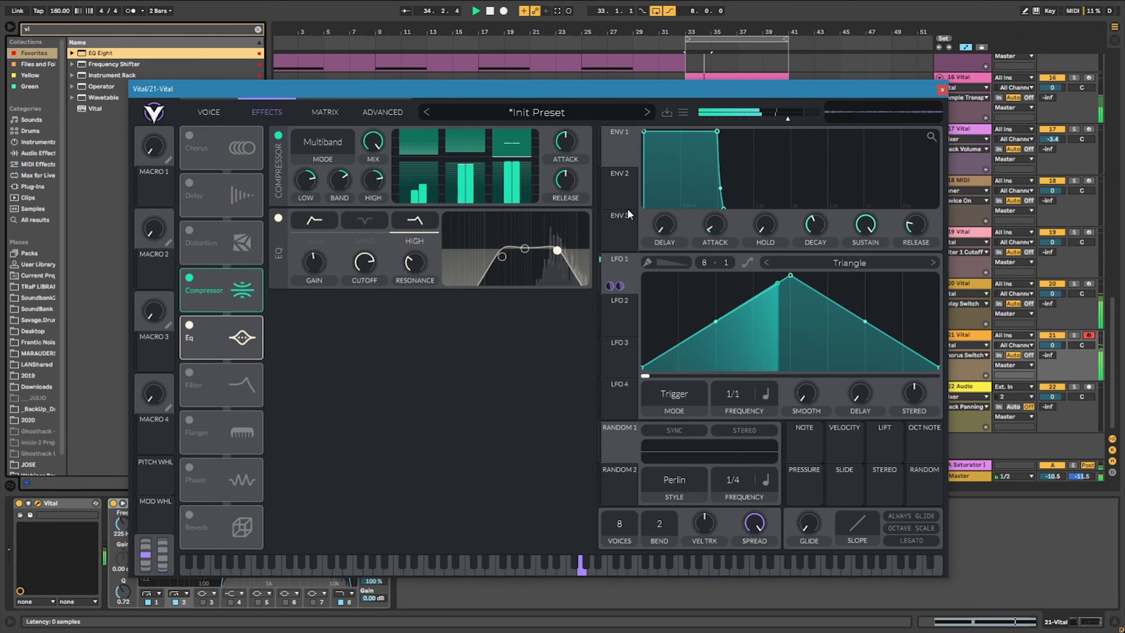
click(942, 90)
click(746, 340)
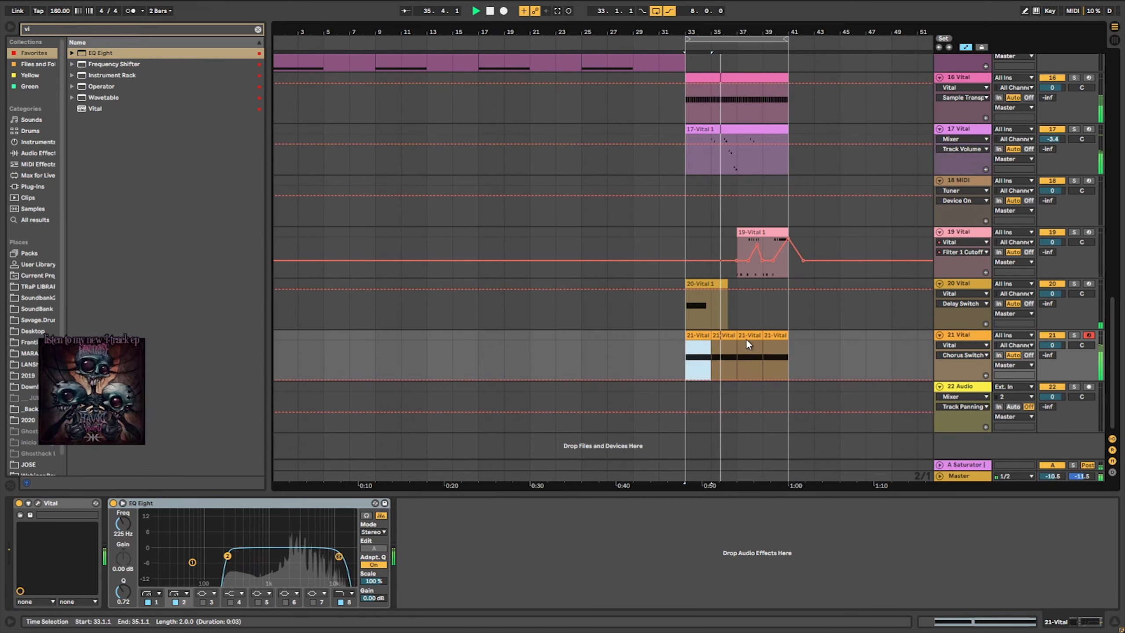
key(ctrl+z)
key(ctrl+z)
key(ctrl+z)
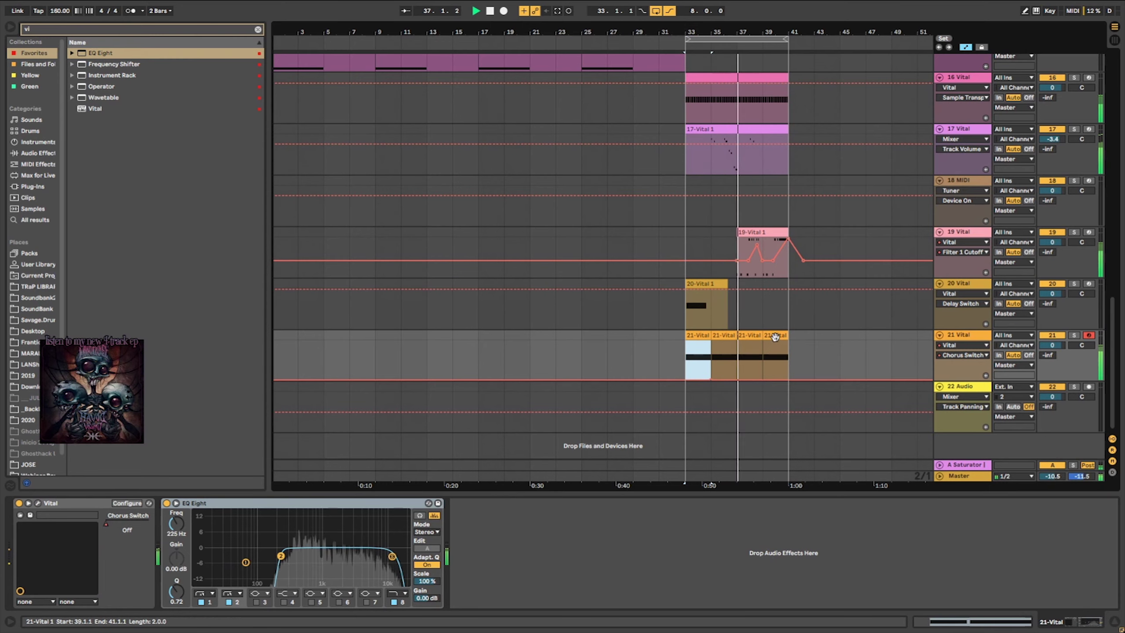
Step: Duplicate the four track 21 clips to bars 41 to 49 and delete the originals in bars 33 to 41
shift+click(775, 337)
key(ctrl+d)
drag(690, 348, 779, 337)
key(Delete)
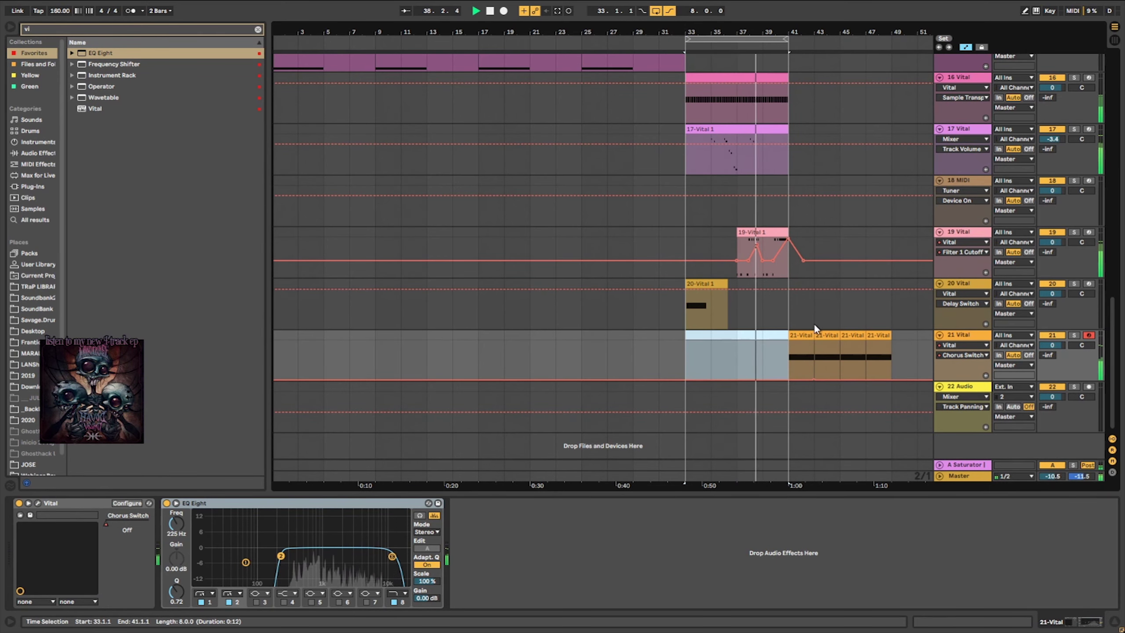
Step: Duplicate bars 33 to 41 of tracks 2 through 17 to bar 41 and loop bars 41 to 49
scroll(603, 320, left, 5)
scroll(598, 320, up, 5)
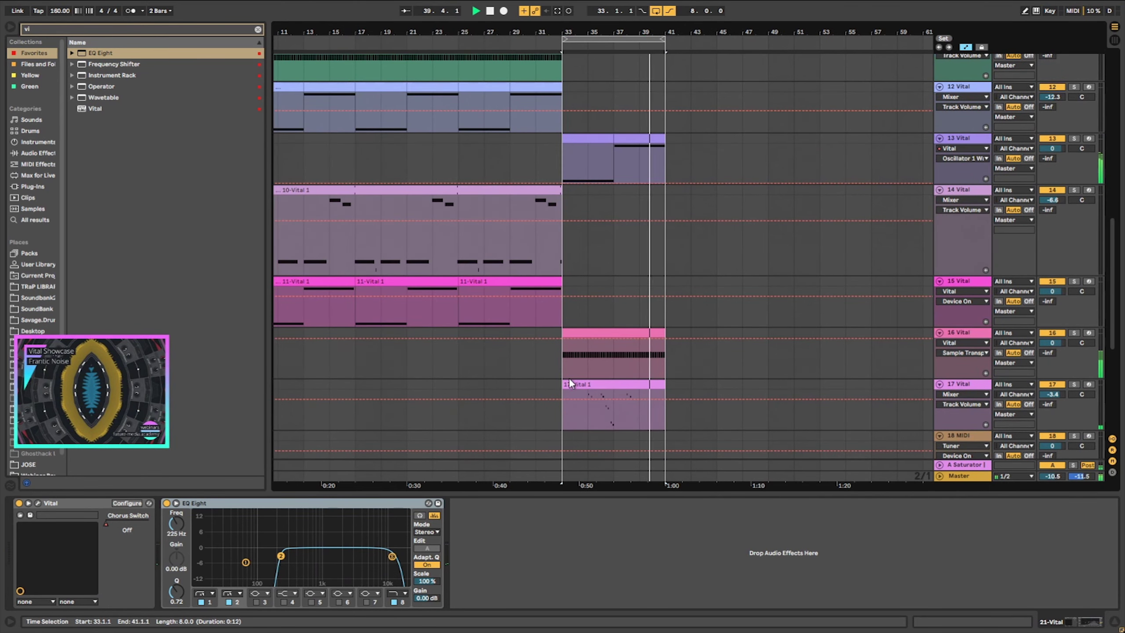
drag(568, 404, 646, 293)
scroll(646, 292, up, 14)
shift+click(660, 133)
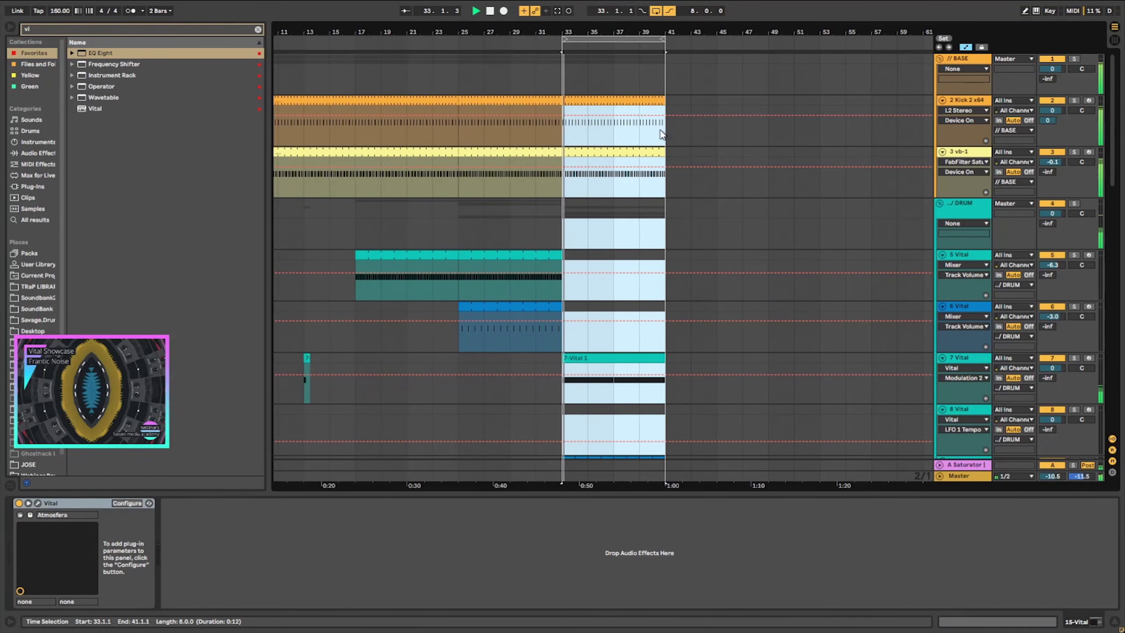
key(ctrl+d)
key(ctrl+l)
Step: Rearrange the duplicated track 17 clip into separate pieces covering bars 41 to 44, 45 to 48 and 48 to 49
scroll(710, 287, down, 10)
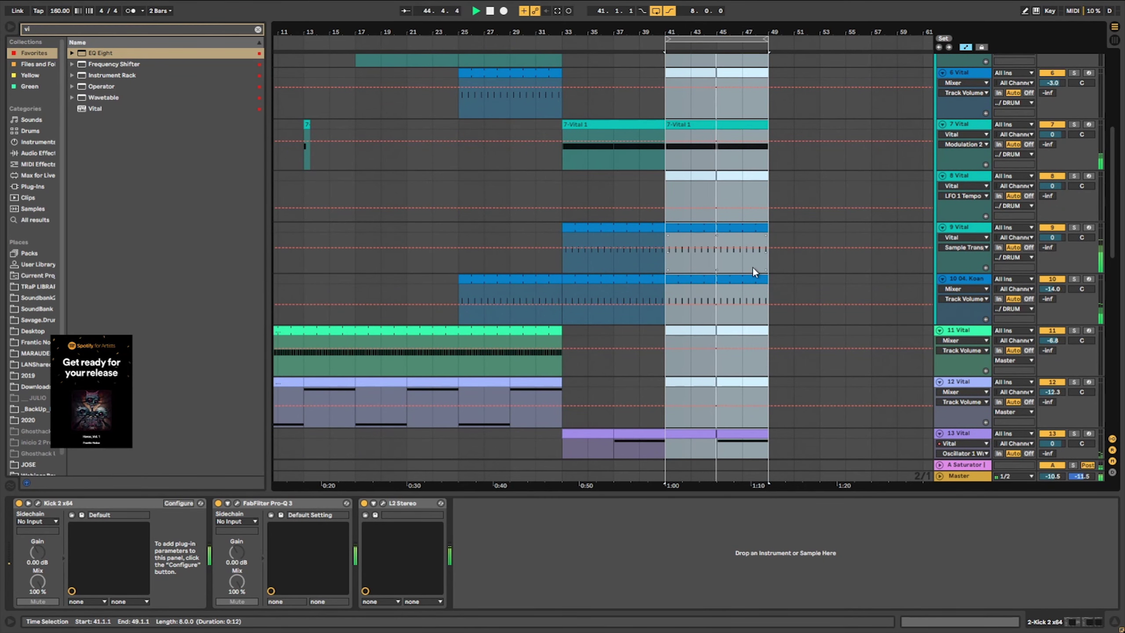
scroll(753, 267, down, 4)
scroll(753, 266, down, 8)
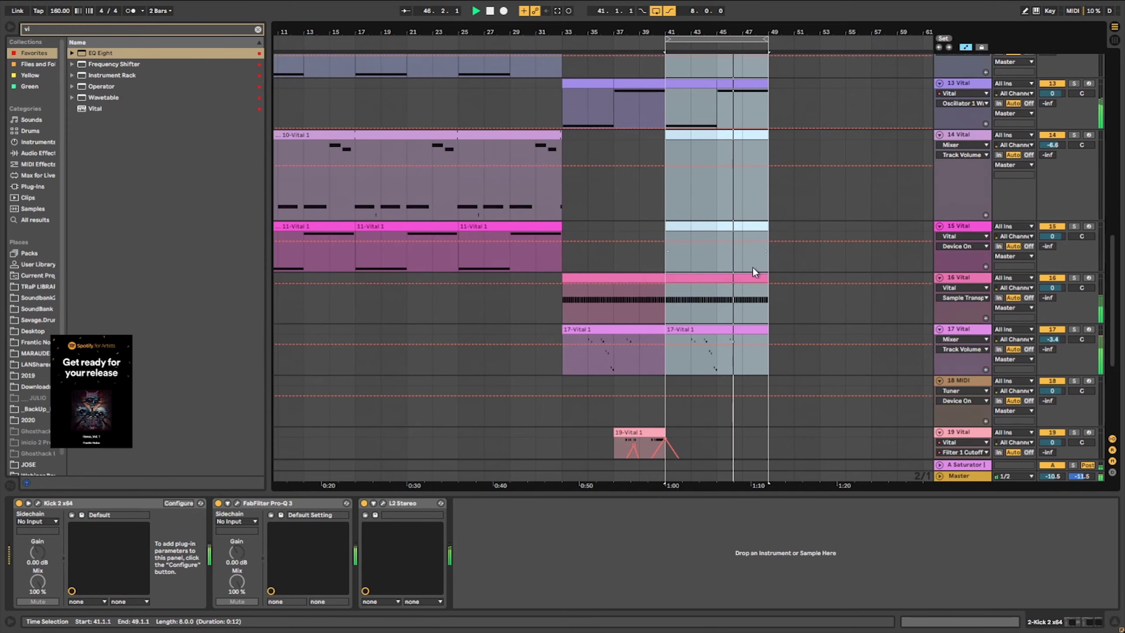
scroll(753, 266, up, 3)
scroll(683, 240, down, 3)
drag(767, 355, 716, 329)
click(693, 366)
key(ctrl+1)
key(Delete)
click(755, 358)
key(ctrl+v)
key(ctrl+2)
click(713, 366)
scroll(718, 331, down, 7)
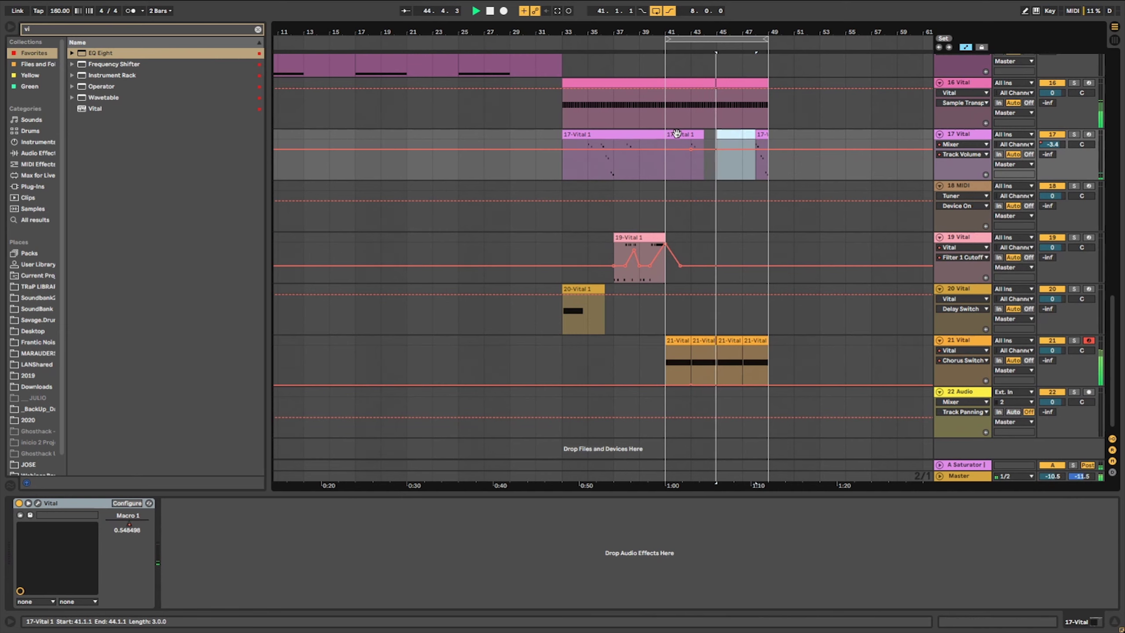
click(668, 131)
scroll(727, 257, down, 1)
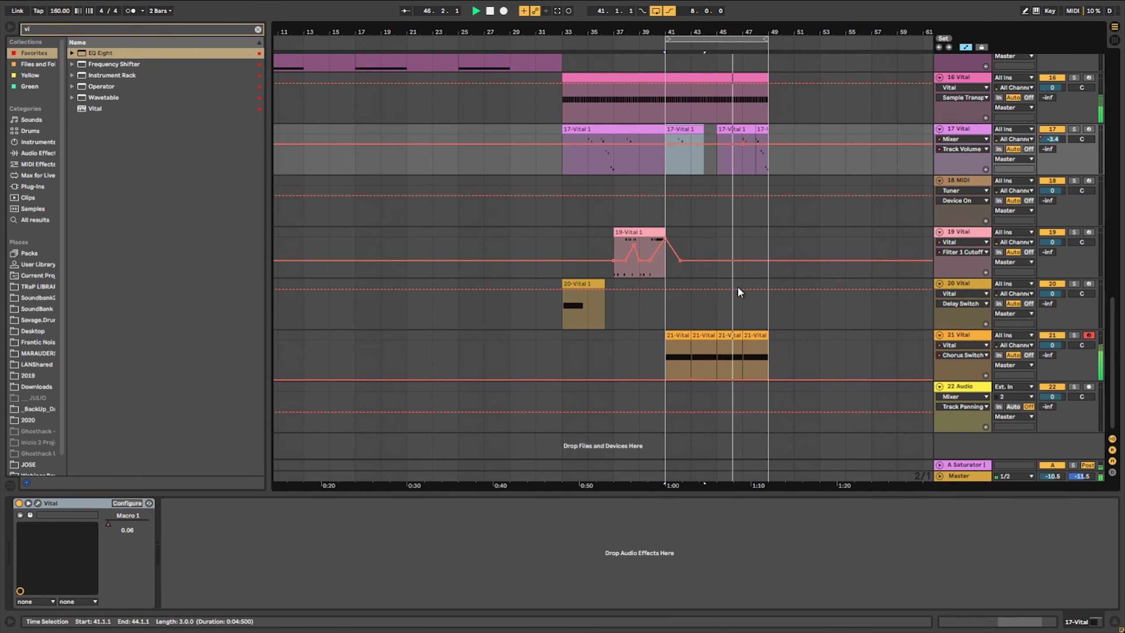
Step: Clear the browser search and load the AutoRitmo 16th.adv Beat Repeat preset onto track 21
click(576, 359)
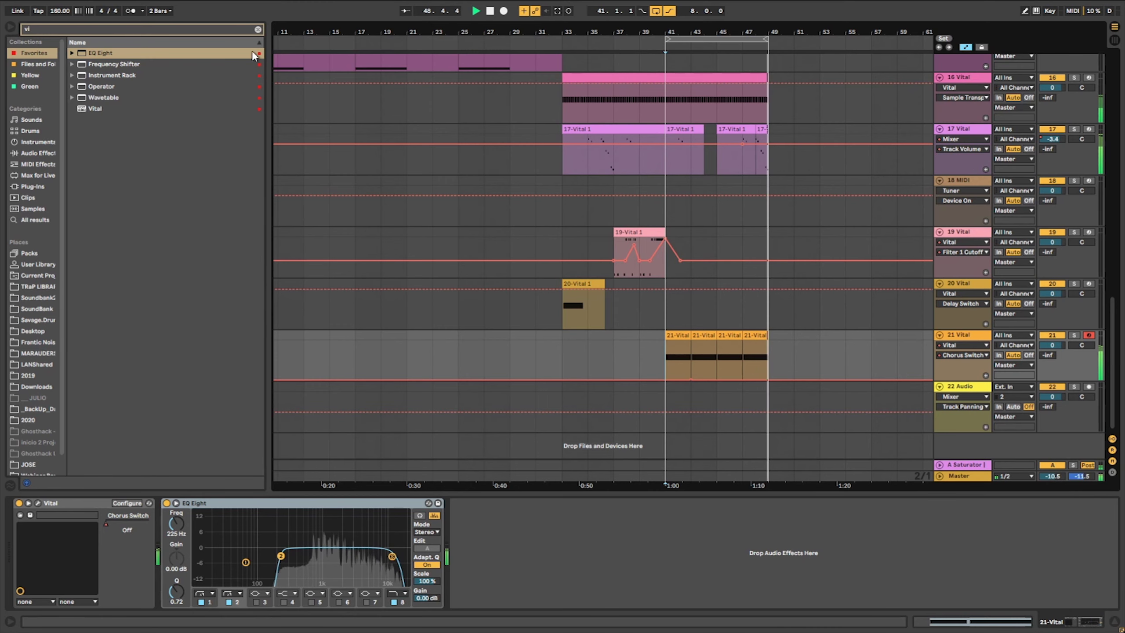
click(258, 30)
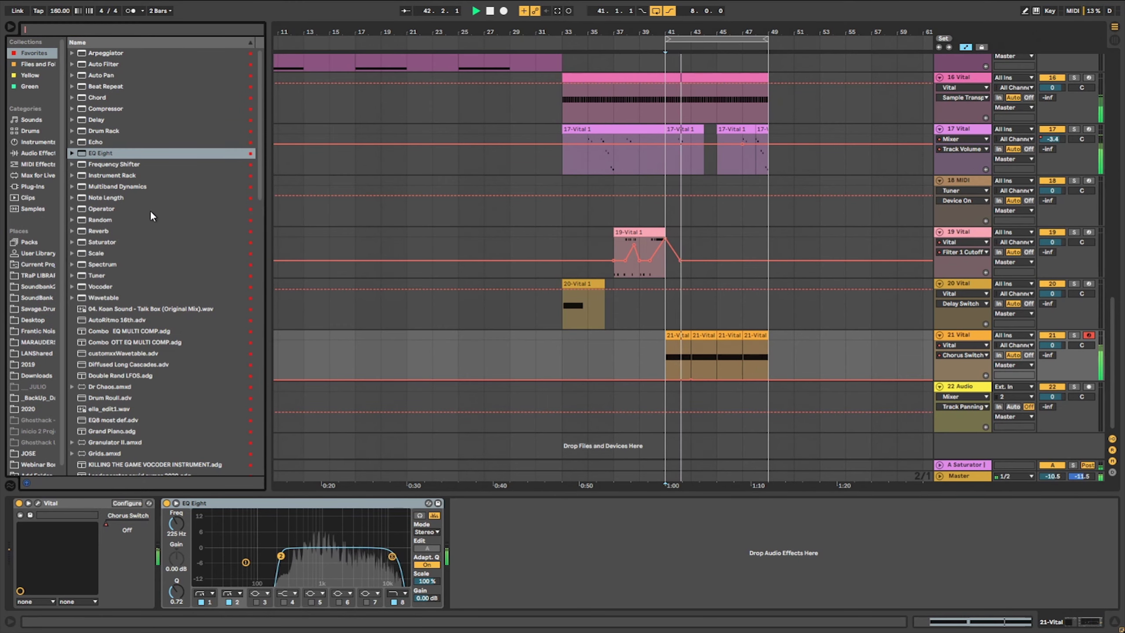
click(129, 366)
click(133, 319)
double_click(132, 320)
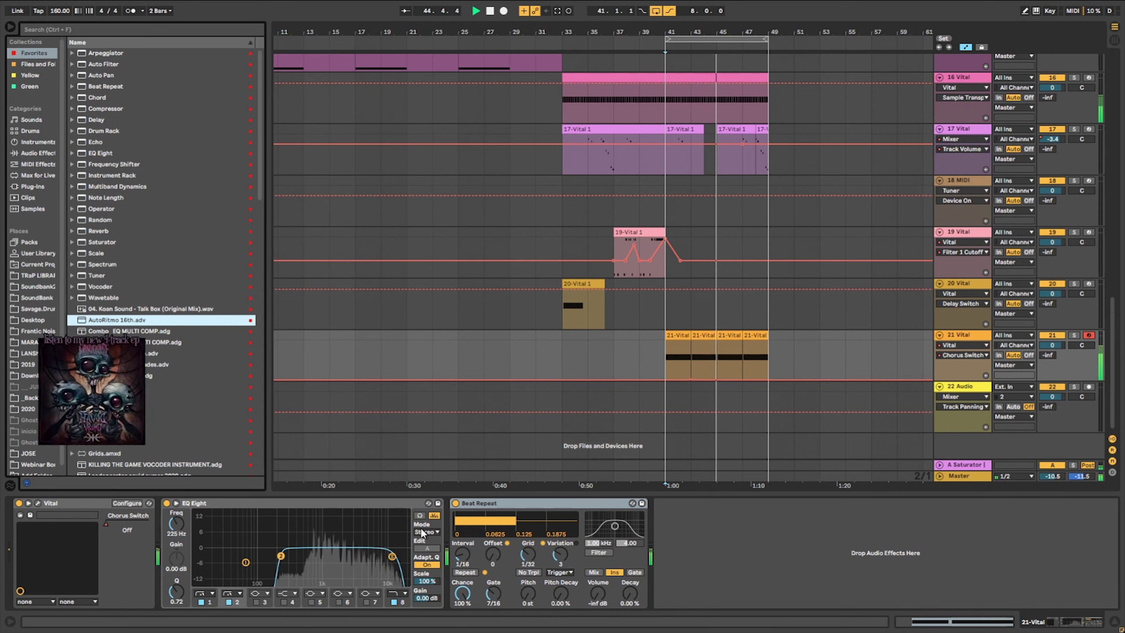
Step: Switch off Beat Repeat on track 21 and automate its Device On to activate from bar 45 to bar 51
click(455, 503)
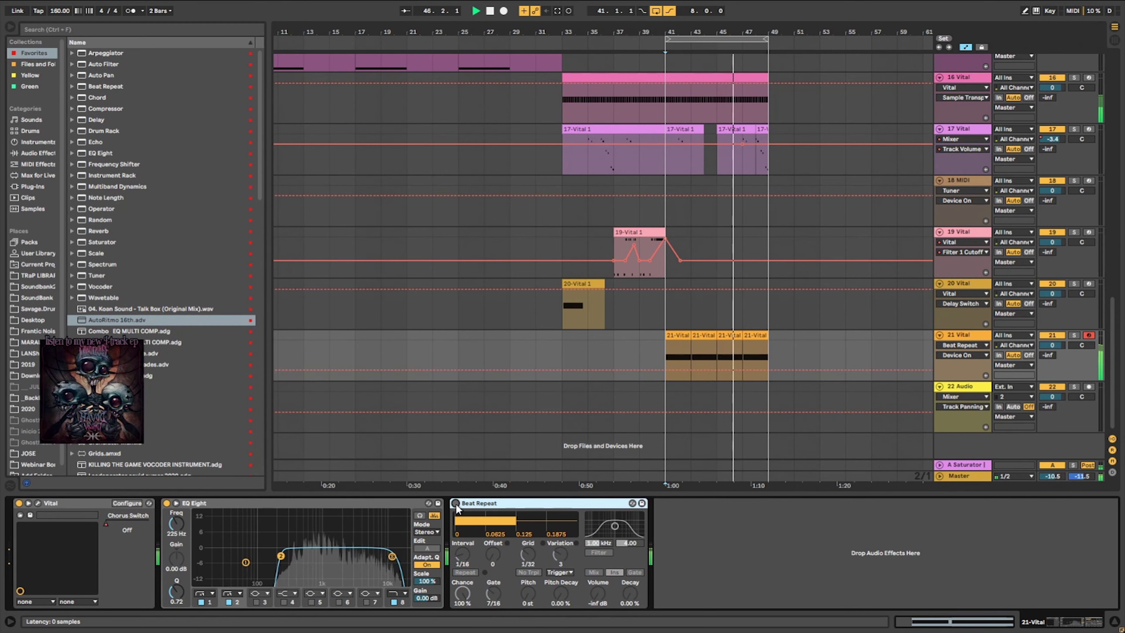
key(b)
drag(728, 347, 772, 331)
key(b)
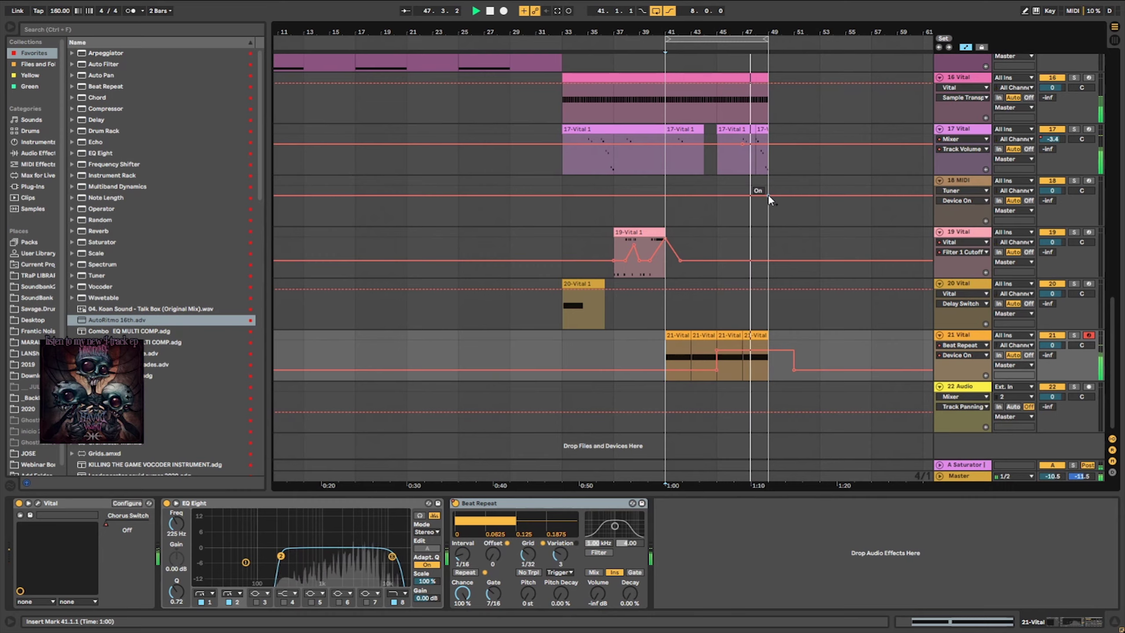
Step: Insert a new MIDI track below track 10 and create an empty MIDI clip there over bars 41 to 45
scroll(769, 195, up, 8)
scroll(843, 181, up, 4)
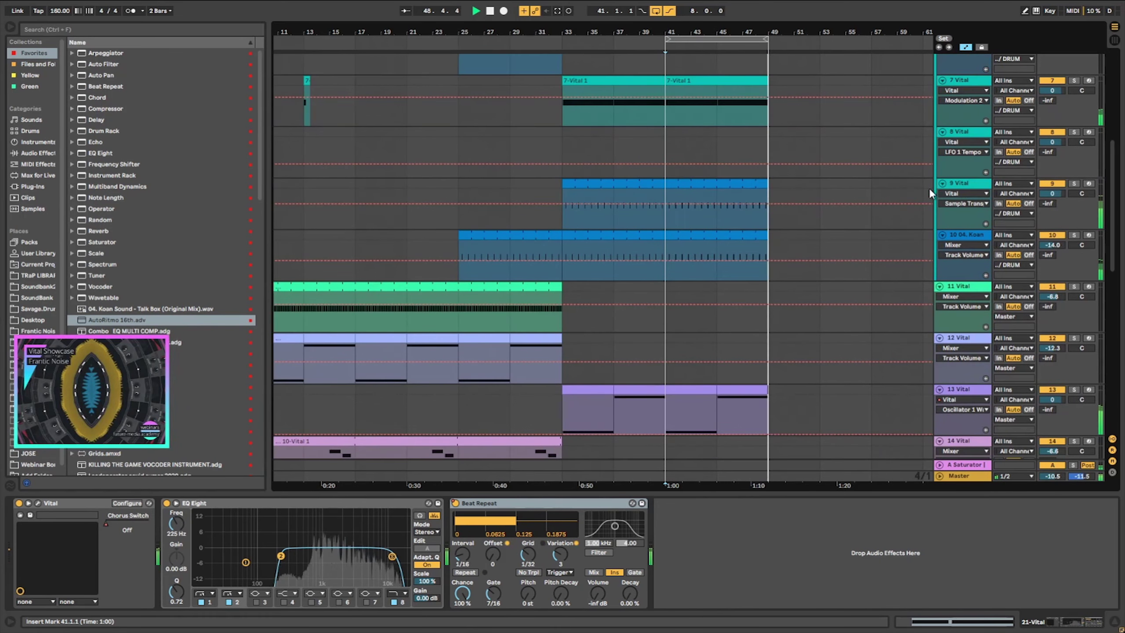
right_click(972, 237)
click(940, 327)
key(ctrl+shift+t)
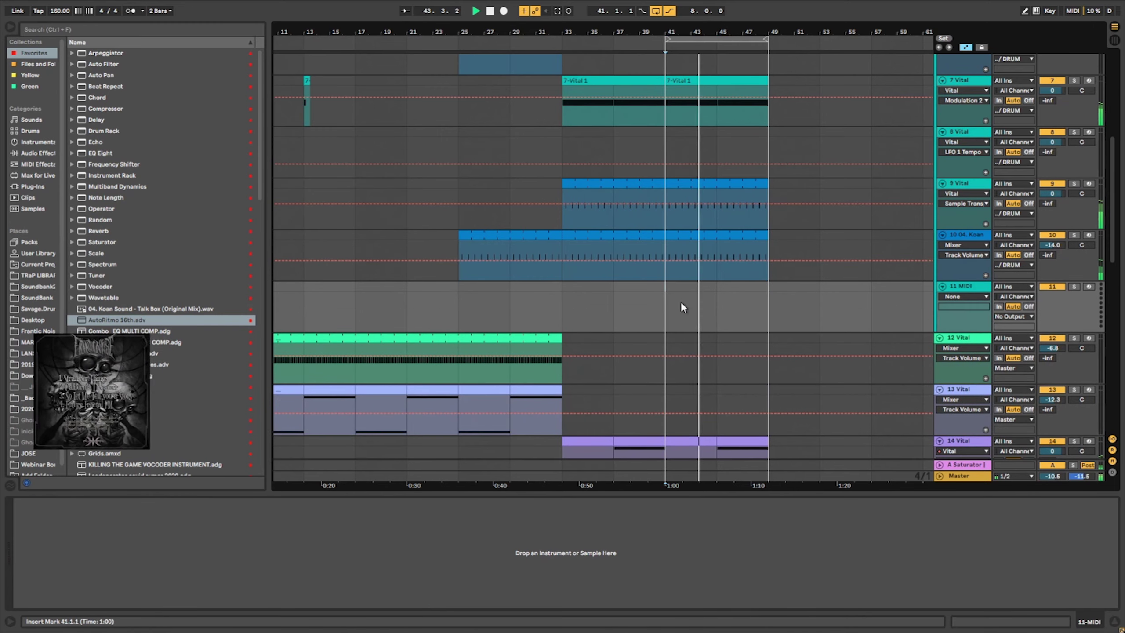
double_click(697, 288)
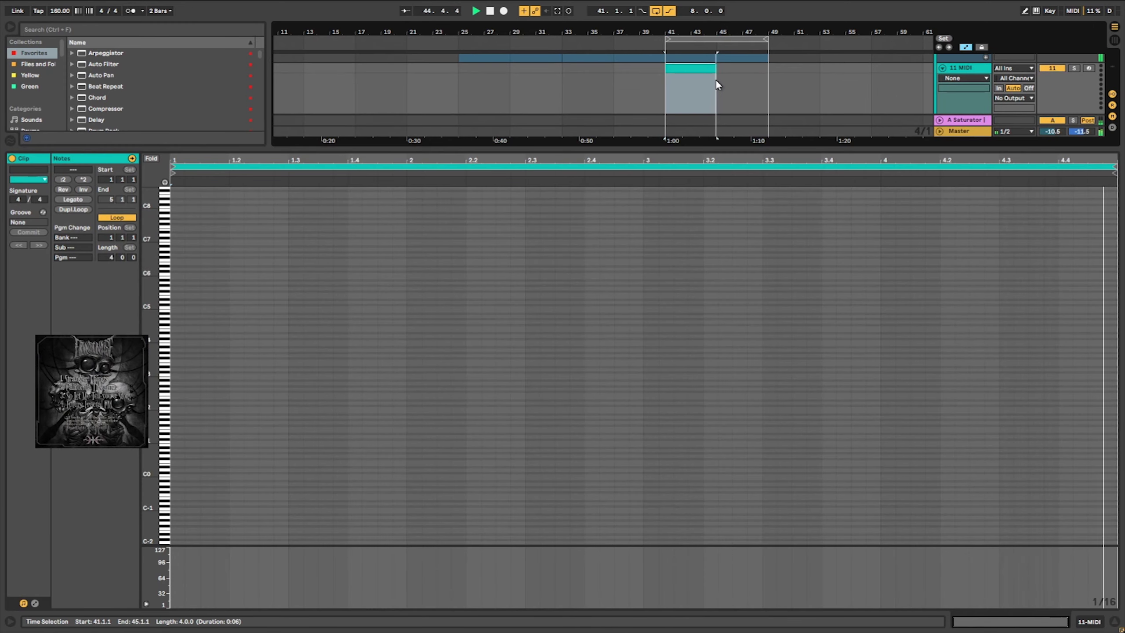
Step: Draw an offbeat eighth-note D3 at 1.1.3 in the track 11 clip and shorten the clip's loop to one beat
mouse_move(163, 333)
mouse_down()
mouse_move(171, 344)
mouse_move(233, 339)
mouse_up()
key(b)
click(222, 452)
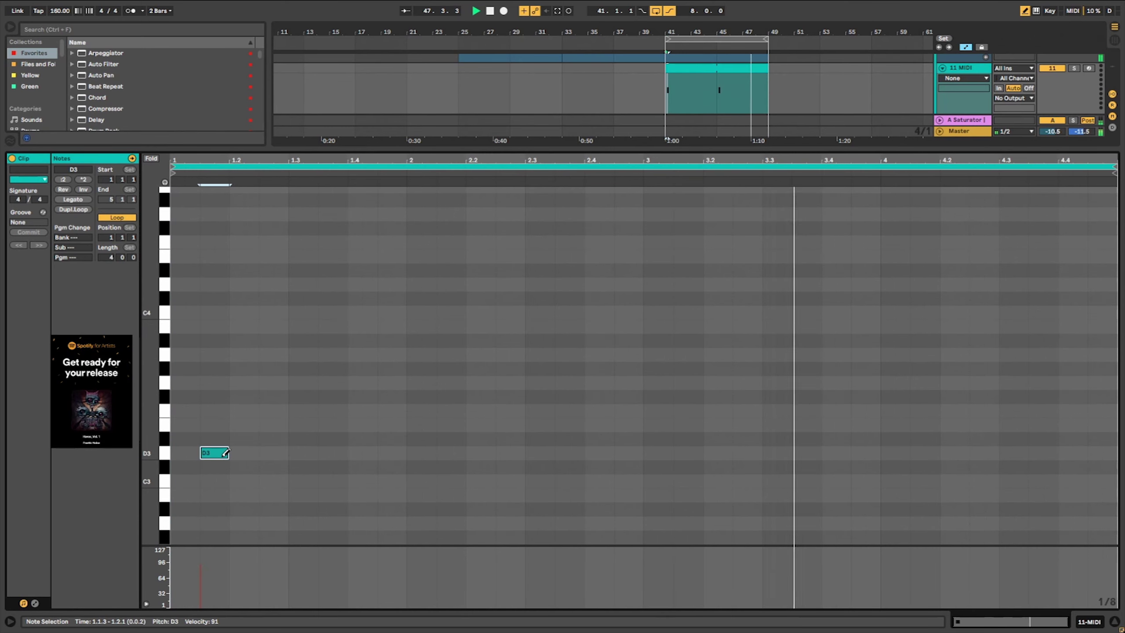
drag(117, 260, 116, 319)
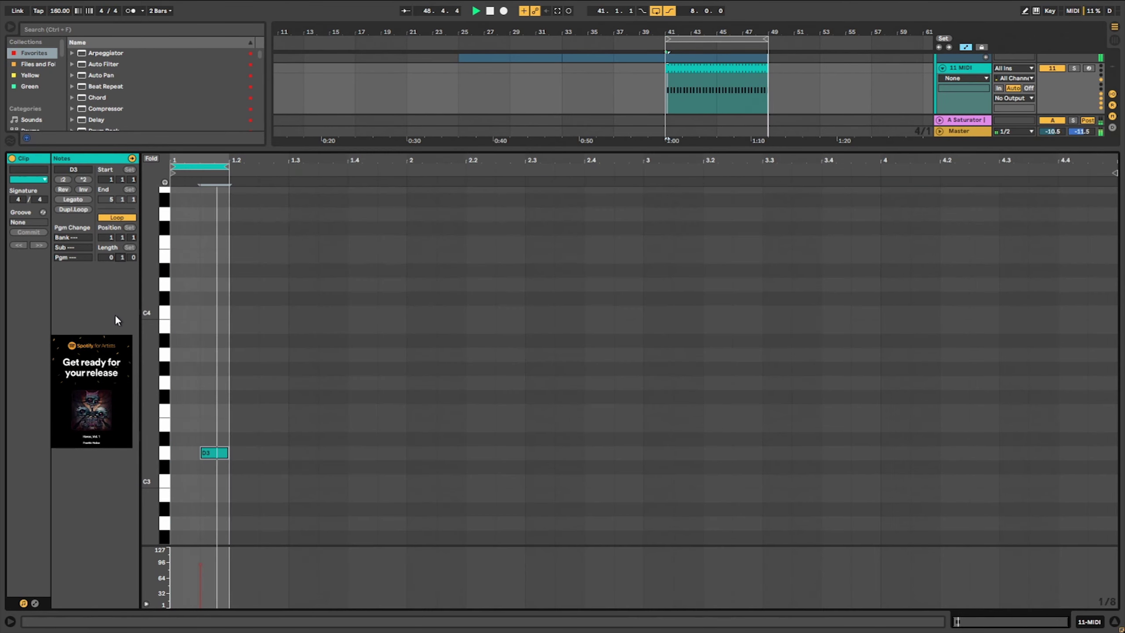
click(969, 70)
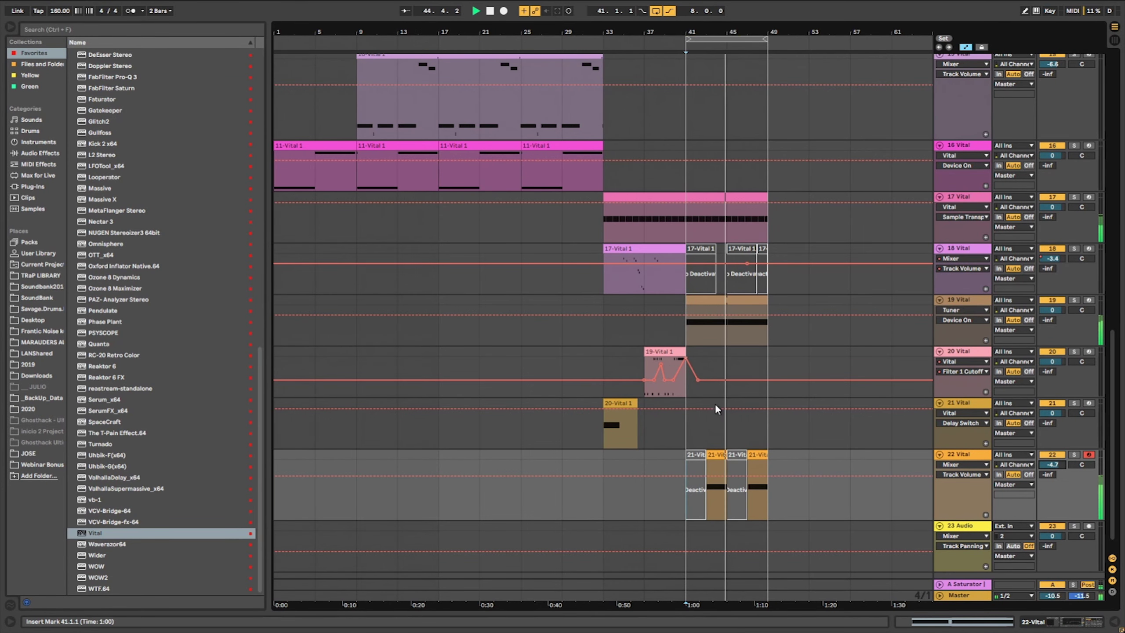
Step: Insert a new MIDI track directly below track 19
scroll(813, 338, down, 1)
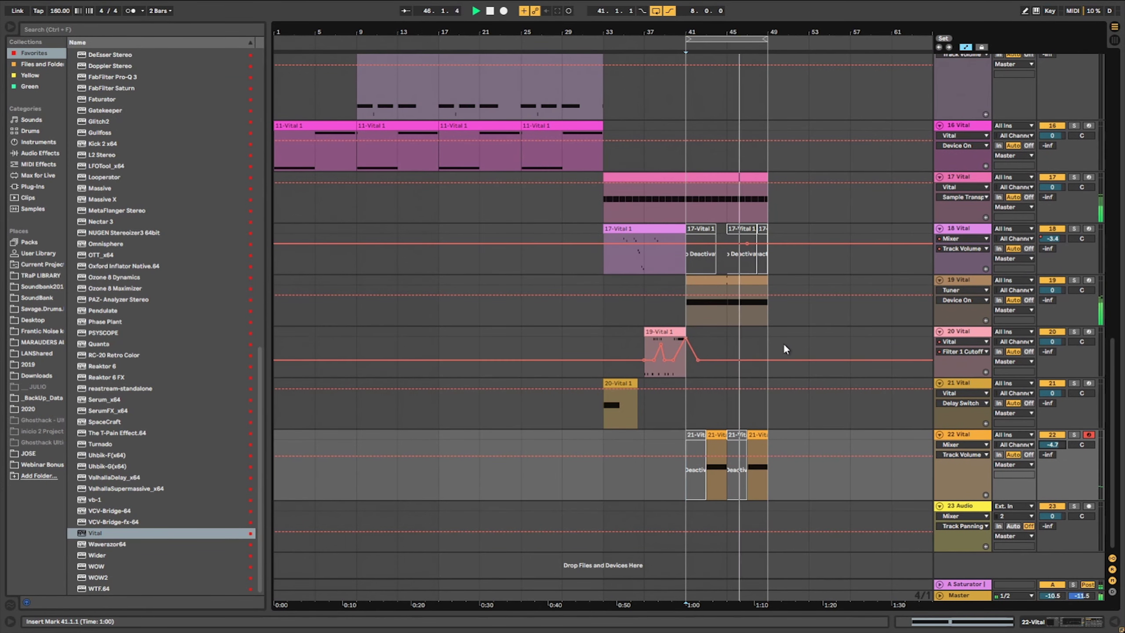
click(789, 305)
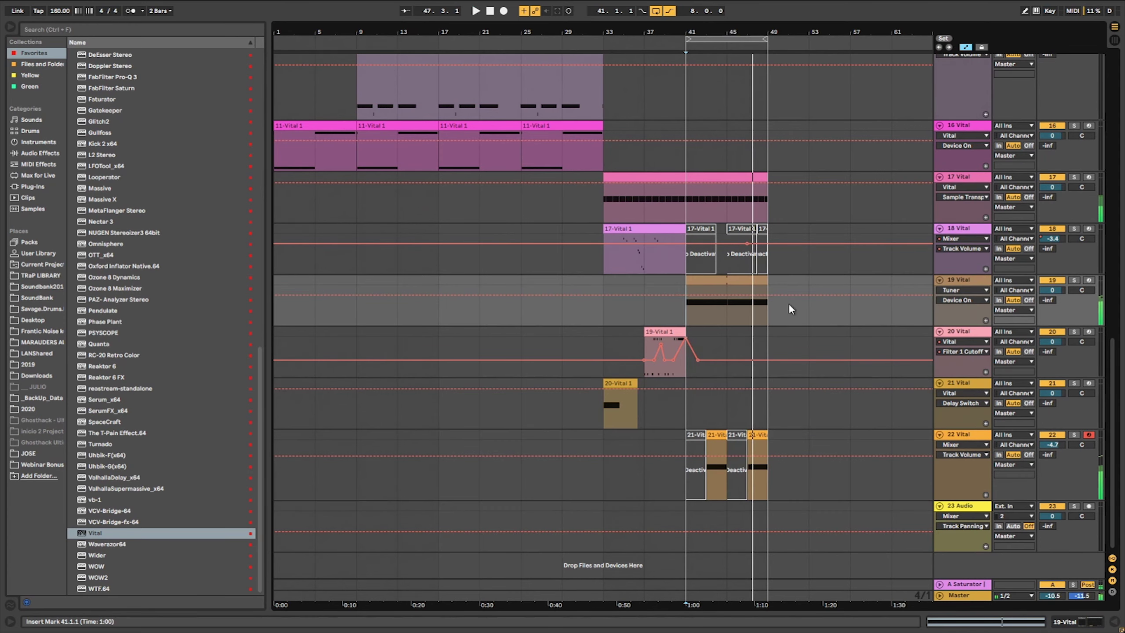
key(ctrl+shift+t)
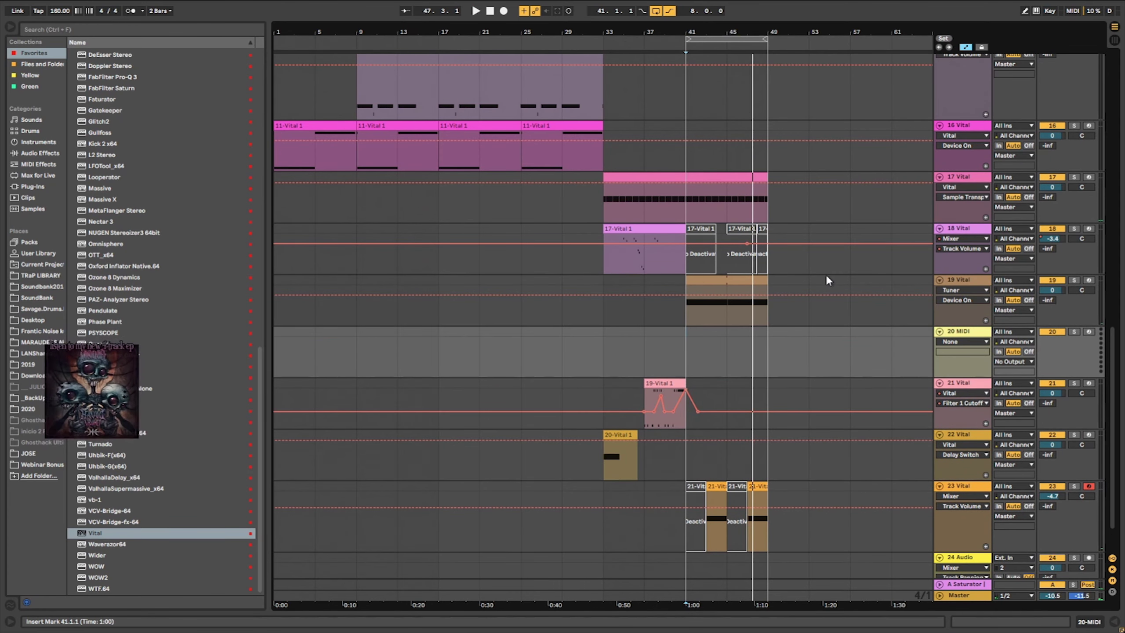
Step: Open track 19's Vital and initialize its preset, replacing the ARP random rate2 sound
double_click(697, 277)
click(957, 98)
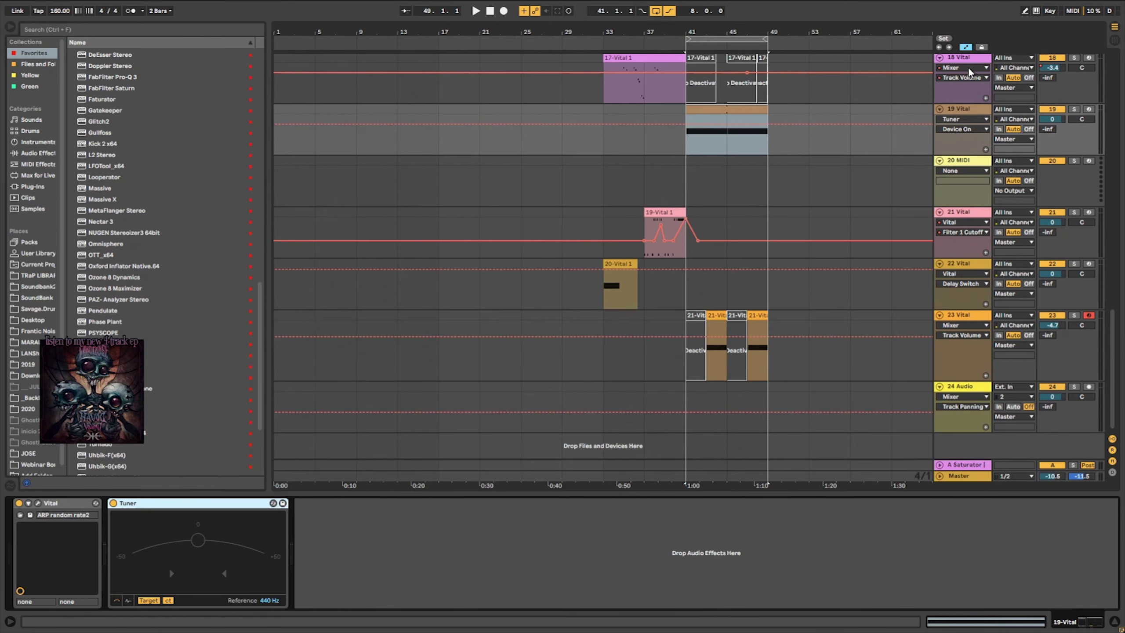
click(38, 504)
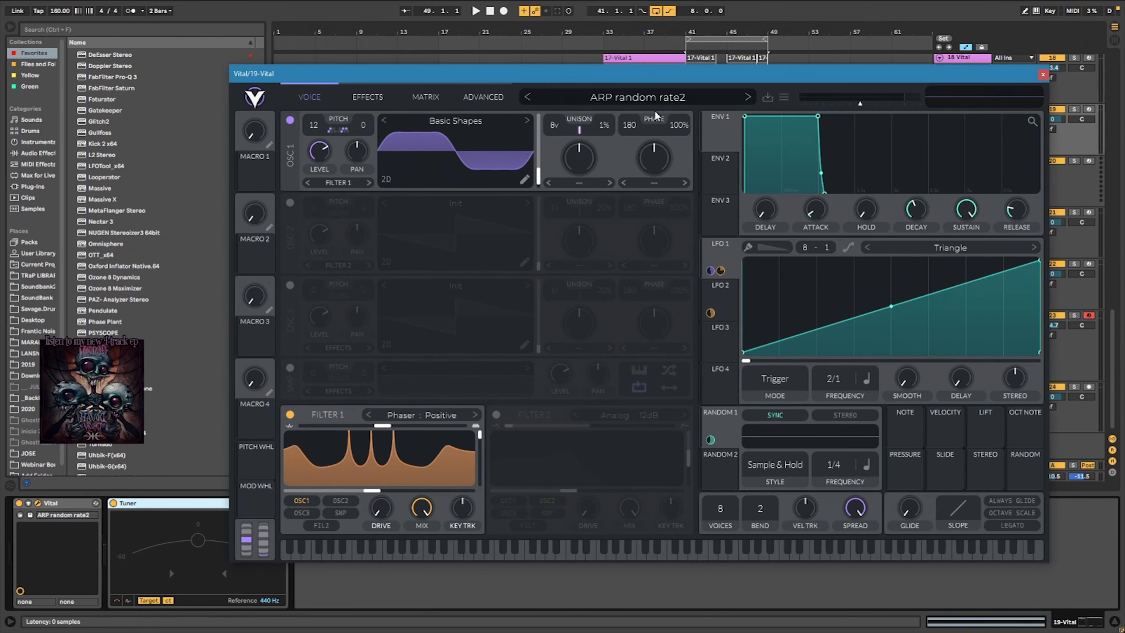
click(686, 102)
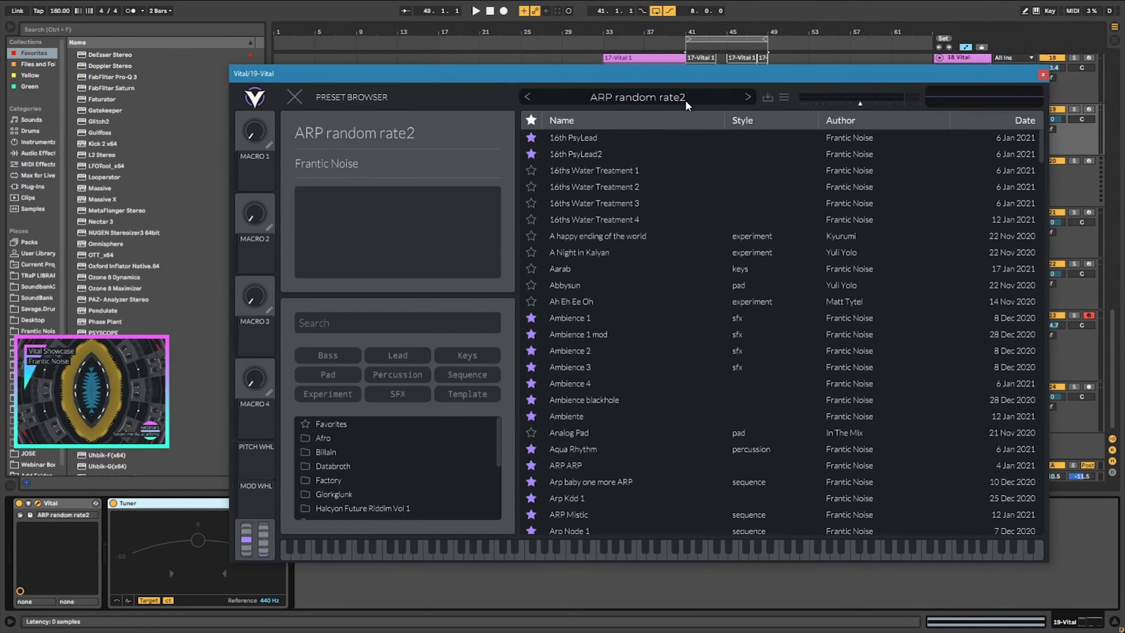
click(784, 97)
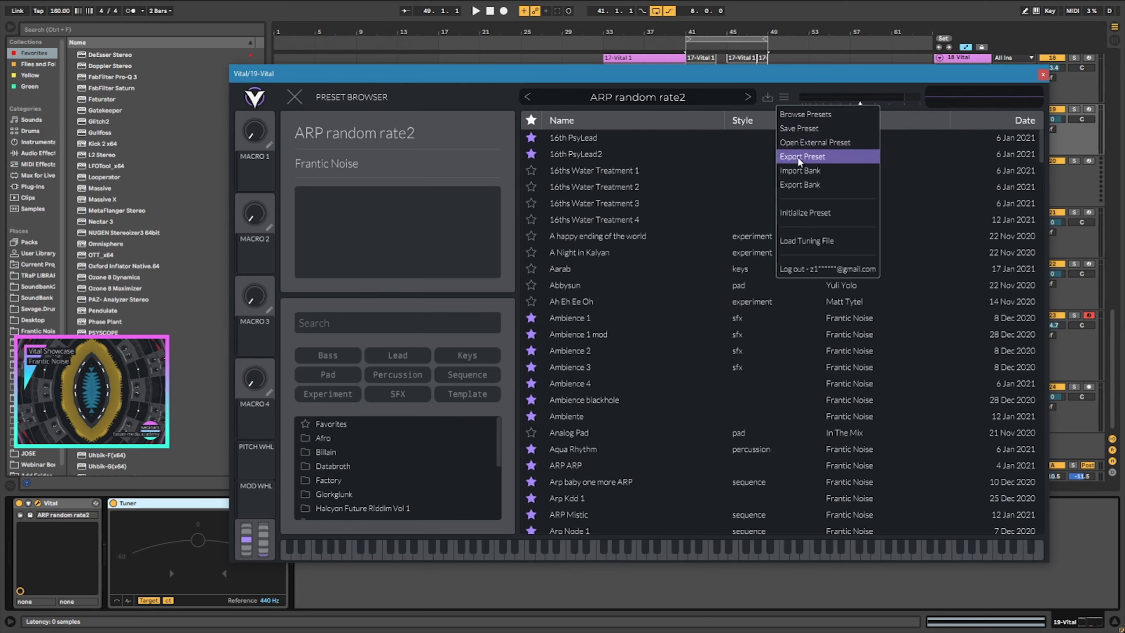
click(810, 213)
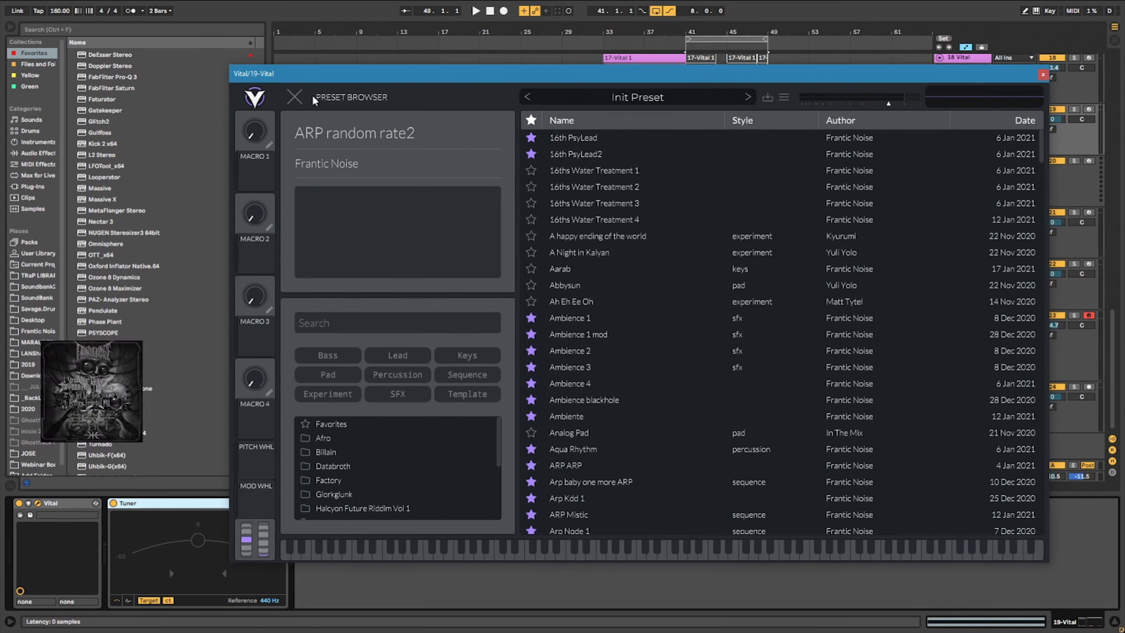
click(294, 97)
key(space)
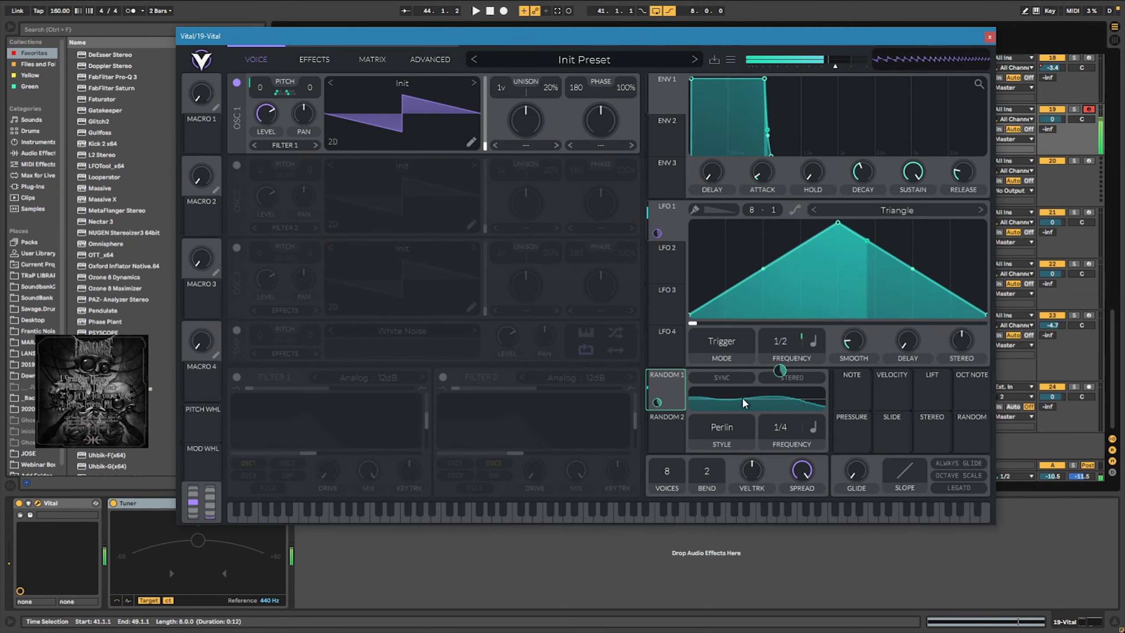
Step: Set Random 1 to synced Sample & Hold at 1/4 and adjust its modulation of LFO 1's frequency, with LFO 1 at 2/1
click(722, 427)
click(735, 466)
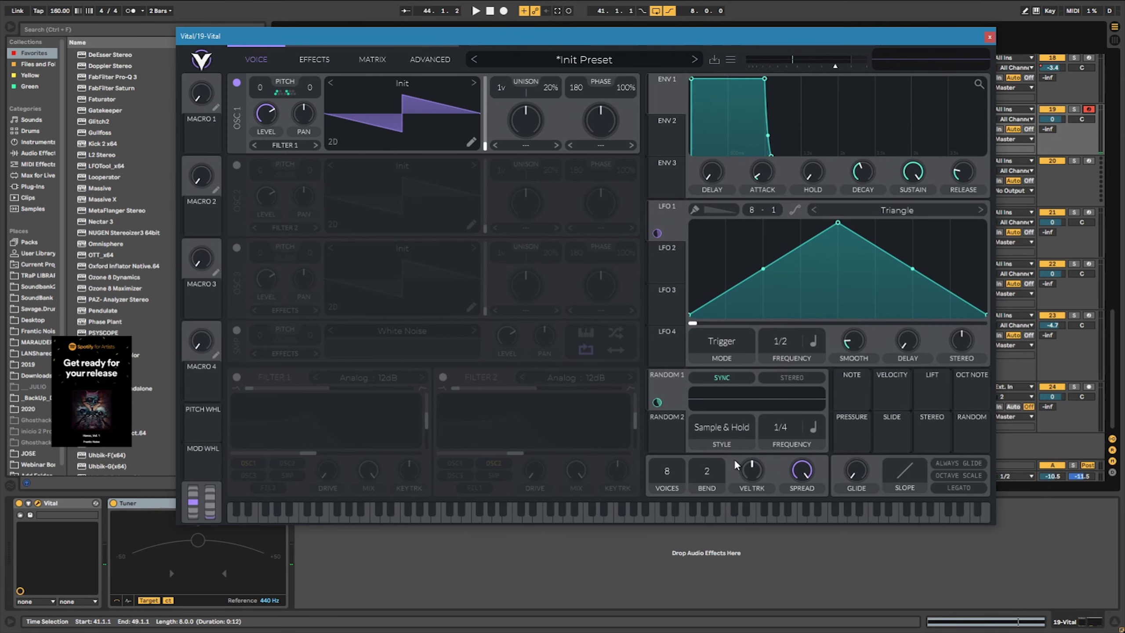
drag(784, 431, 787, 460)
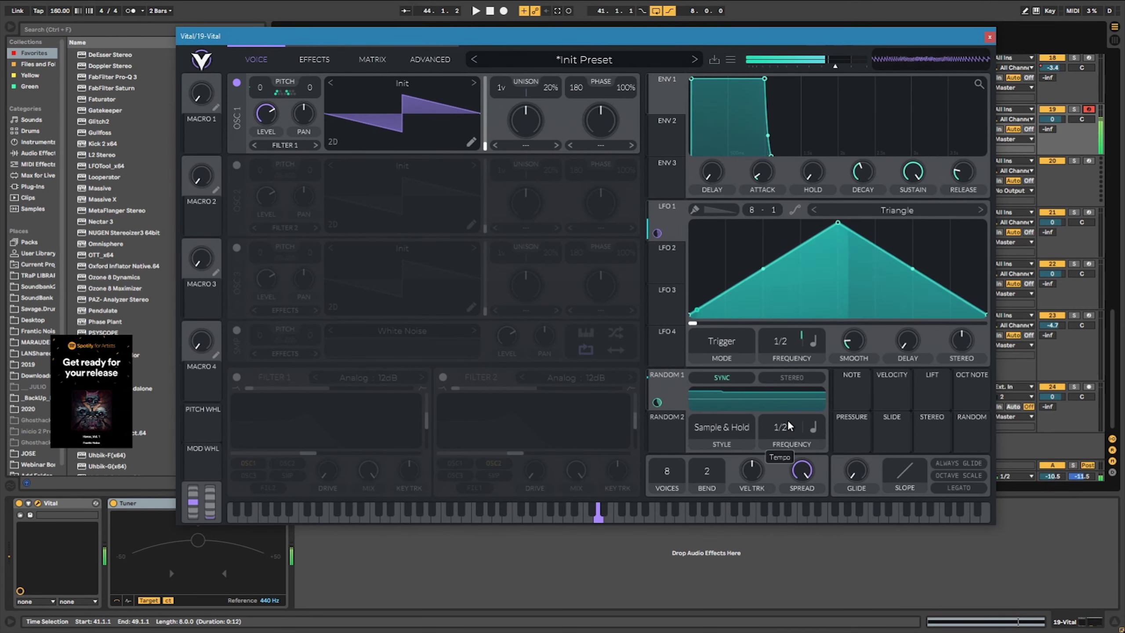
mouse_move(786, 345)
drag(780, 371, 782, 376)
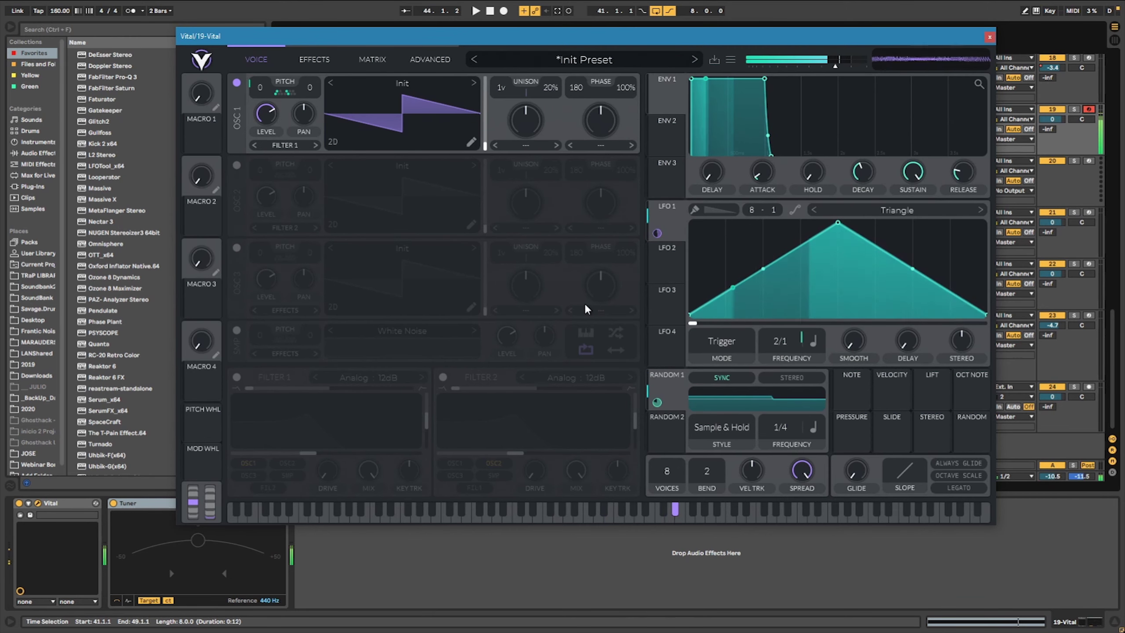
Step: Transpose oscillator 1 to -12 semitones and set its spectral morph type to Harm Stretch
drag(260, 87, 269, 163)
click(526, 146)
click(530, 215)
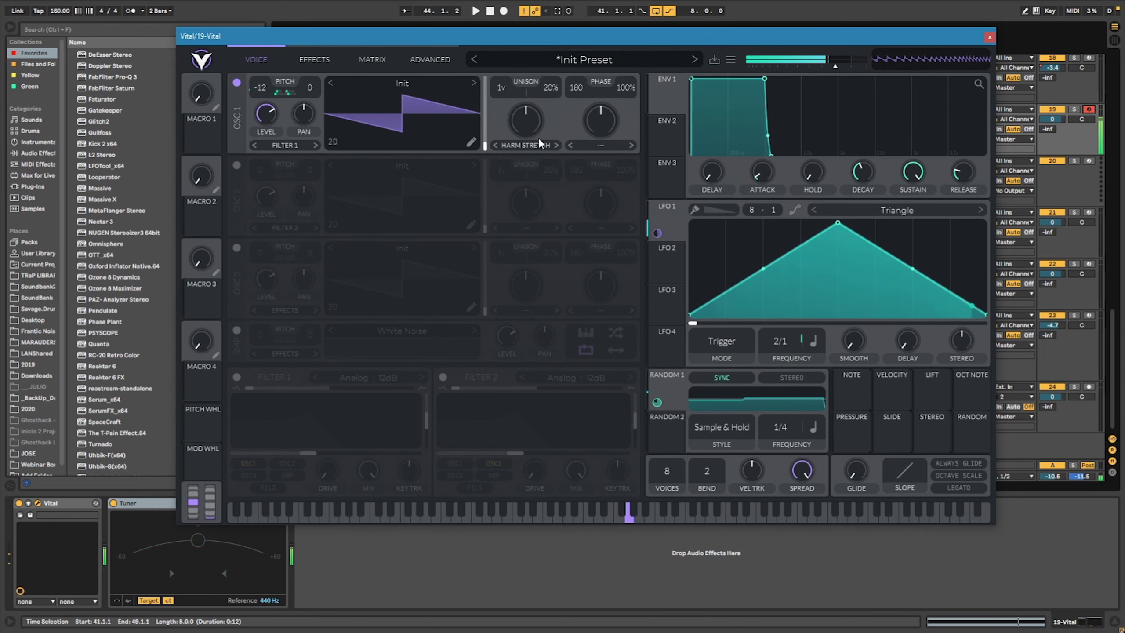
click(1076, 109)
click(1077, 109)
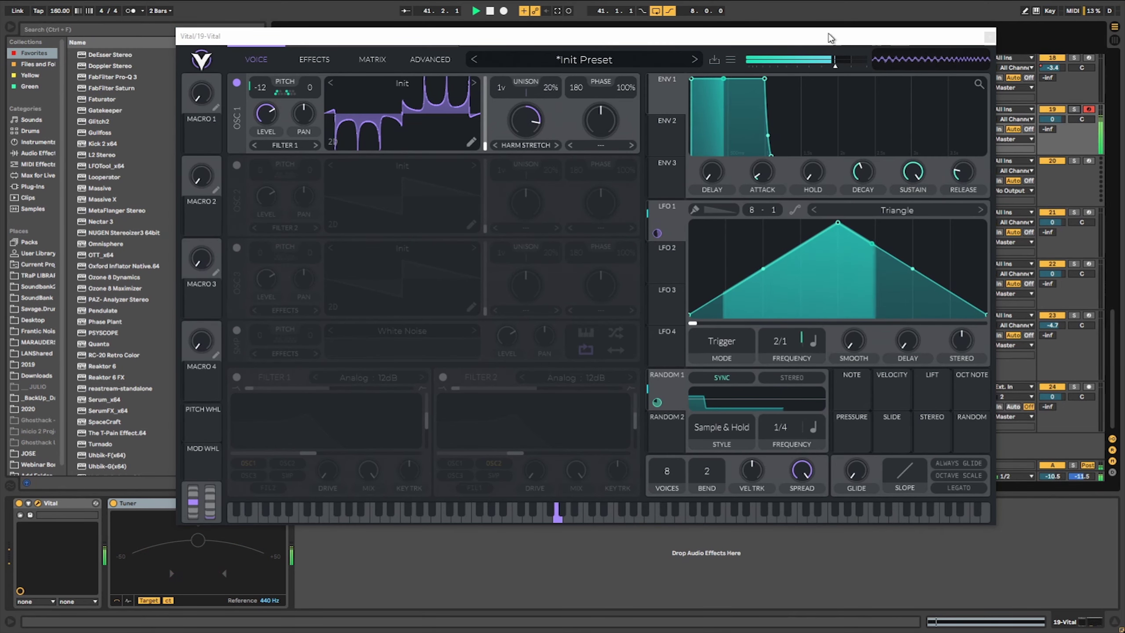
Step: Try oscillator 1's Harm Stretch spectral morph at 80.50%, keeping Random 1's frequency at 1/4
click(314, 60)
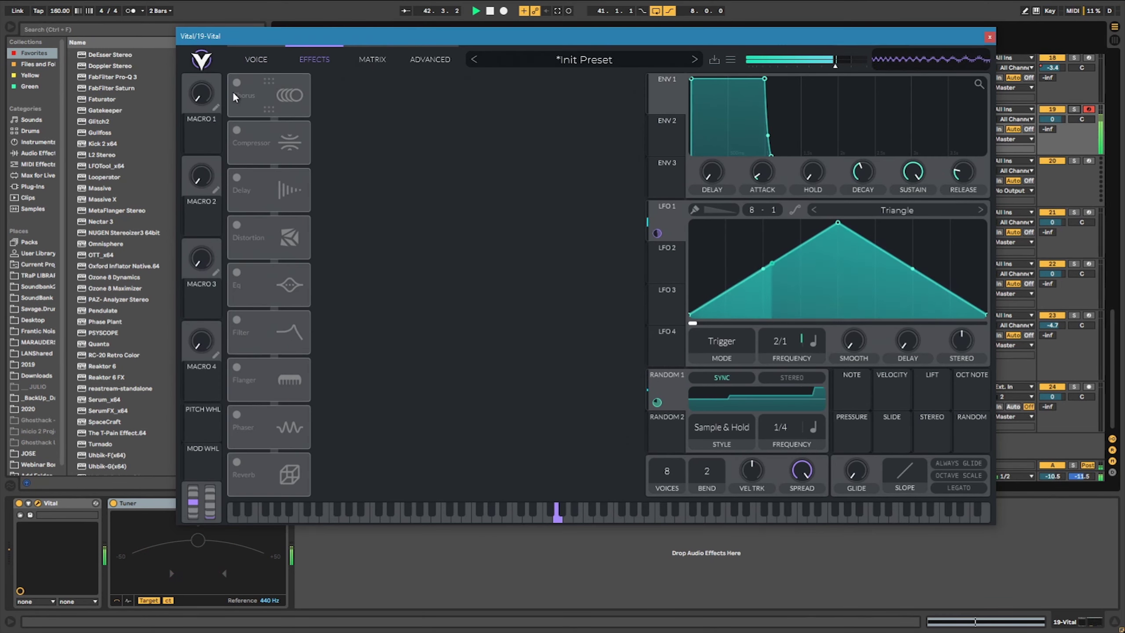
click(261, 59)
drag(541, 124, 563, 149)
mouse_move(781, 427)
mouse_down()
mouse_move(795, 441)
mouse_move(790, 460)
mouse_move(791, 417)
mouse_up()
drag(540, 170, 560, 97)
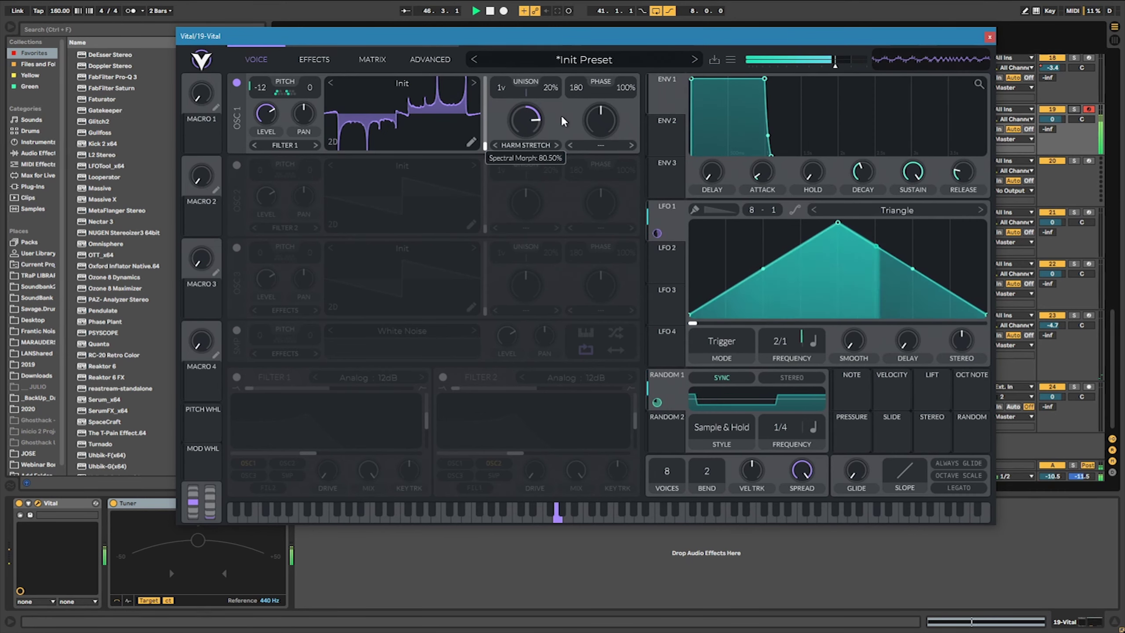
Step: Enable Vital's EQ with a raised low-cut filter and turn on the multiband compressor
click(307, 60)
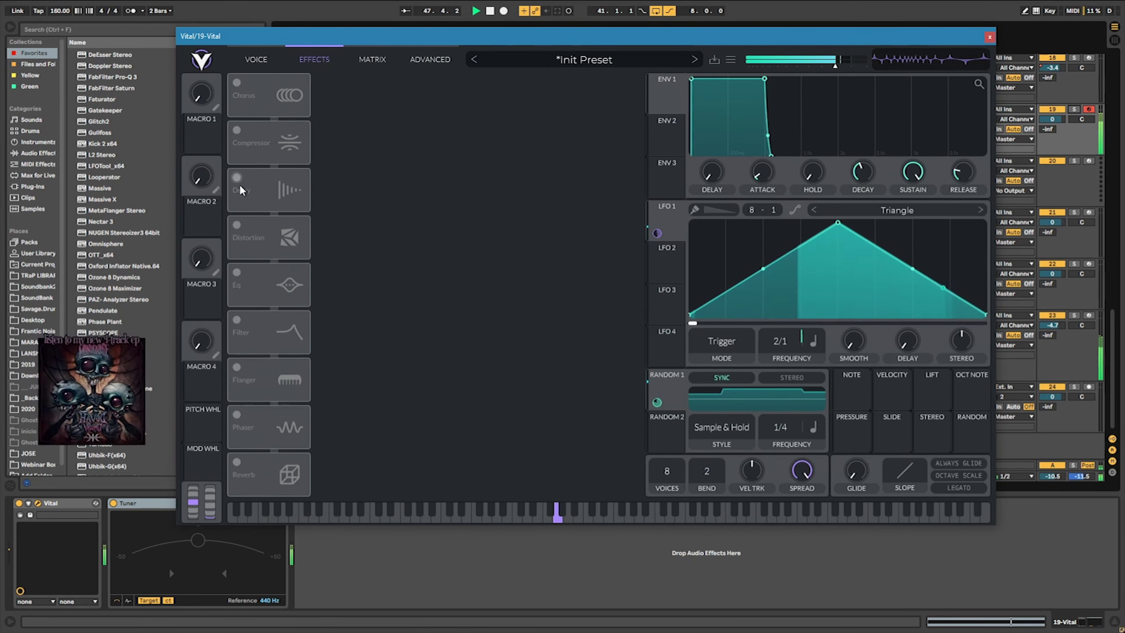
click(238, 274)
click(369, 86)
drag(526, 115, 549, 119)
click(237, 131)
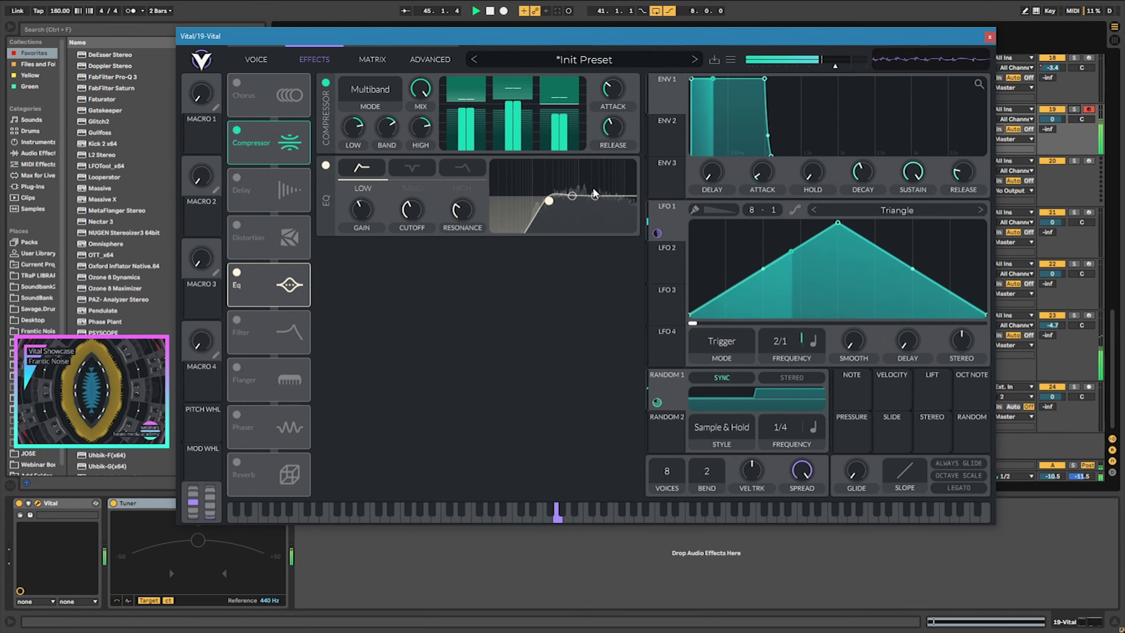
Step: Modulate oscillator 1's spectral morph with Random 2, set its style to Sample & Hold at 1/4 and switch on its sync
click(257, 60)
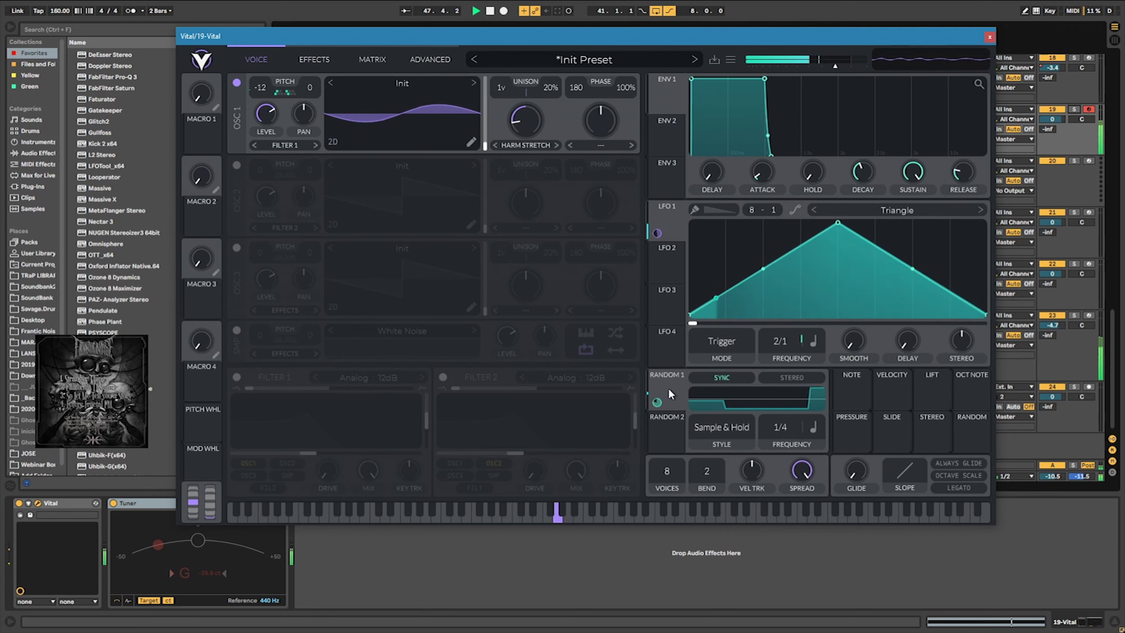
drag(657, 402, 526, 120)
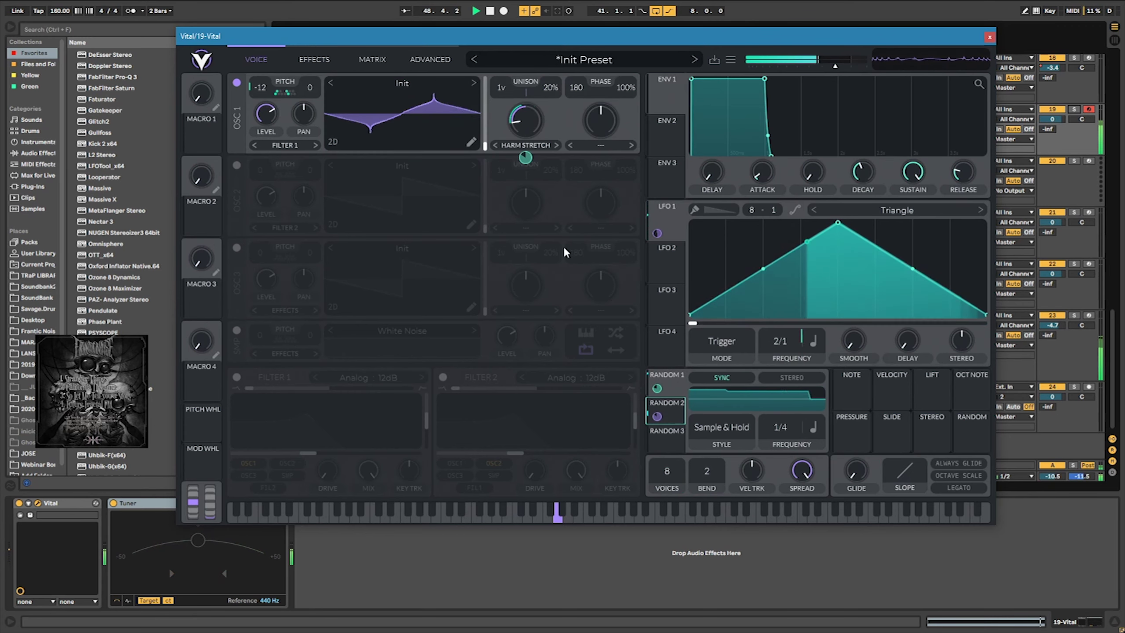
click(716, 438)
click(731, 483)
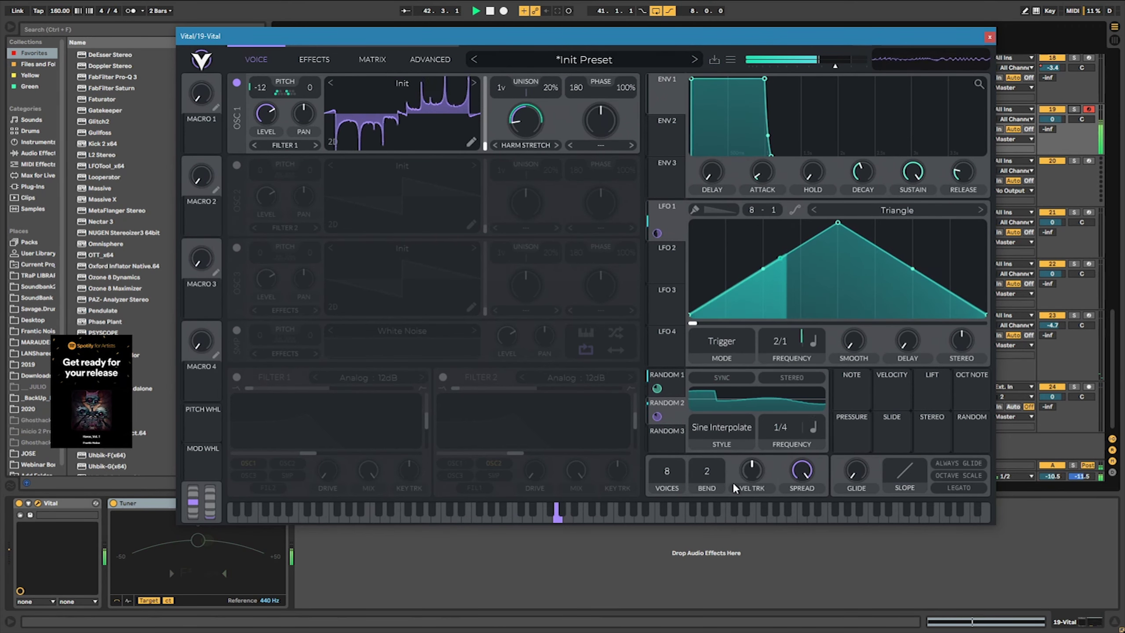
click(721, 429)
click(727, 463)
click(814, 427)
click(721, 378)
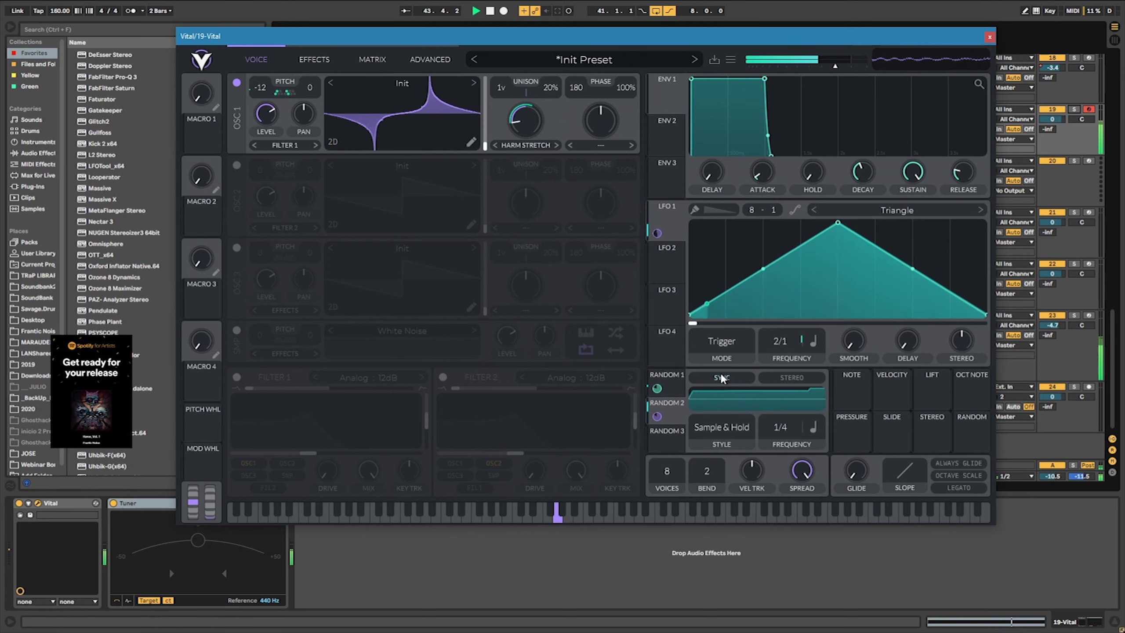
Step: Turn on stereo for Random 1 and readjust oscillator 1's spectral morph amount
click(672, 388)
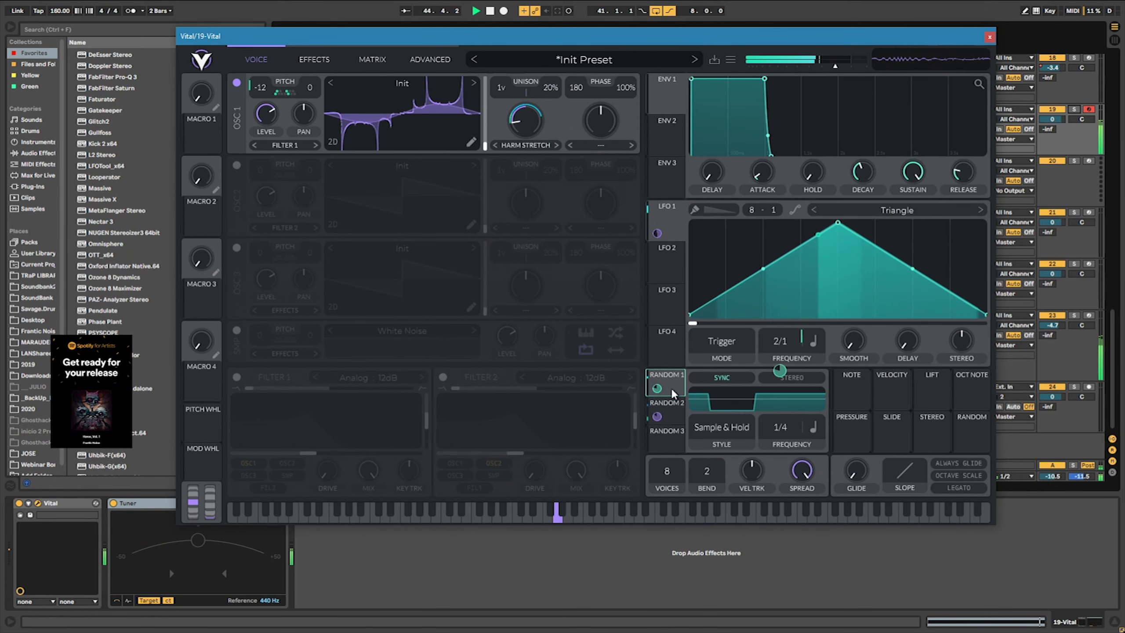
click(800, 377)
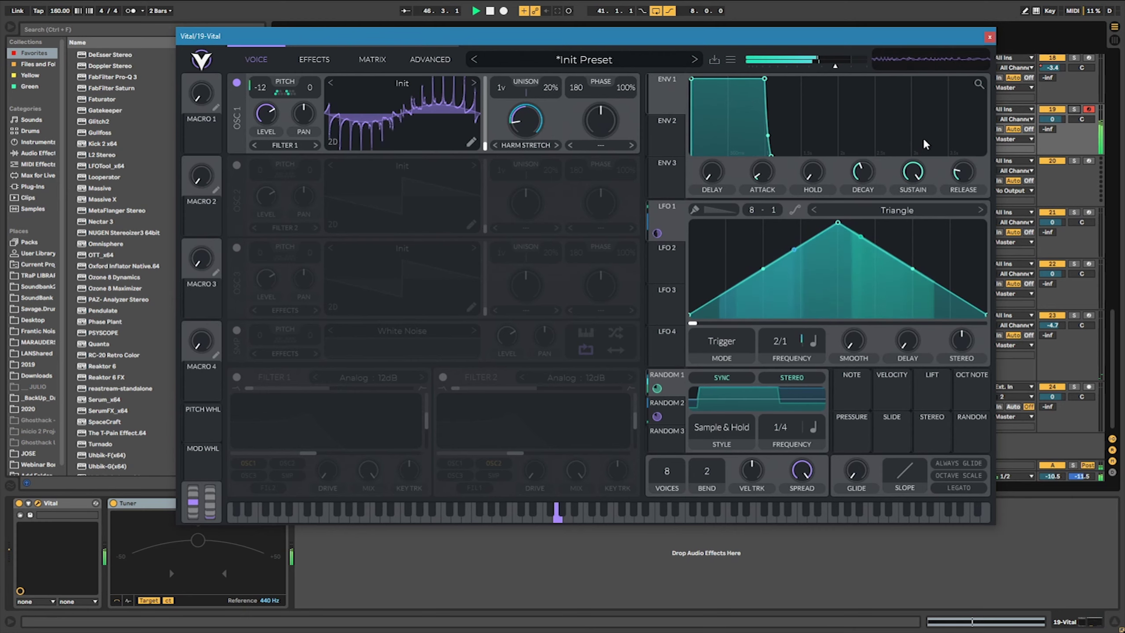
drag(513, 129, 549, 121)
Step: Roll off the high band of Vital's EQ and load the Combo_EQ MULTI COMP.adg rack onto track 19
click(314, 59)
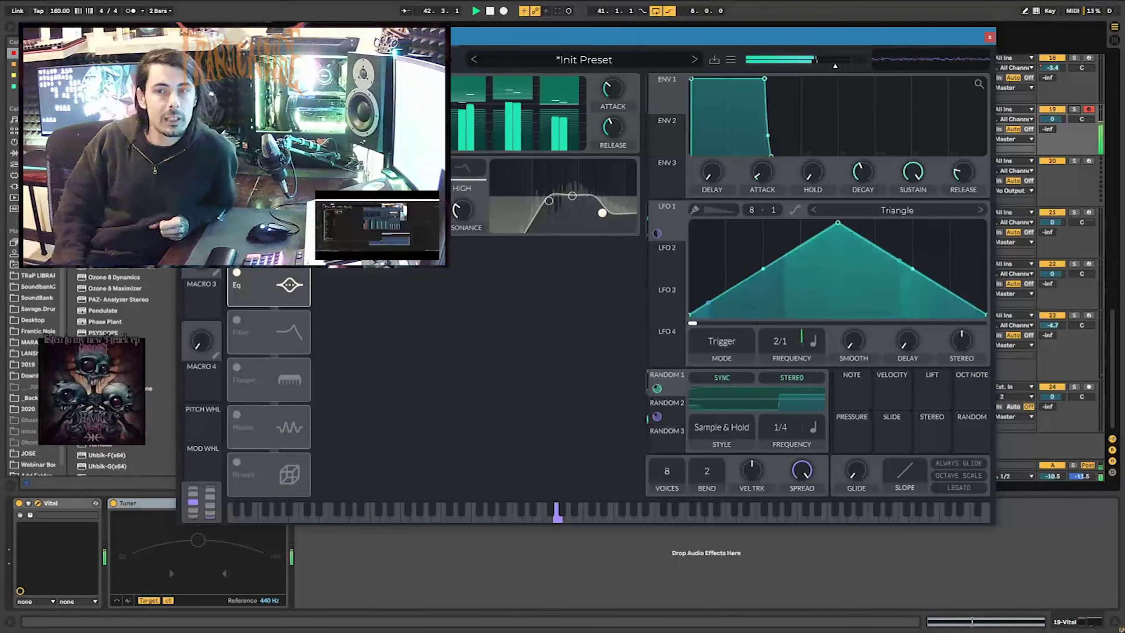
click(119, 166)
scroll(120, 311, up, 5)
scroll(120, 310, up, 8)
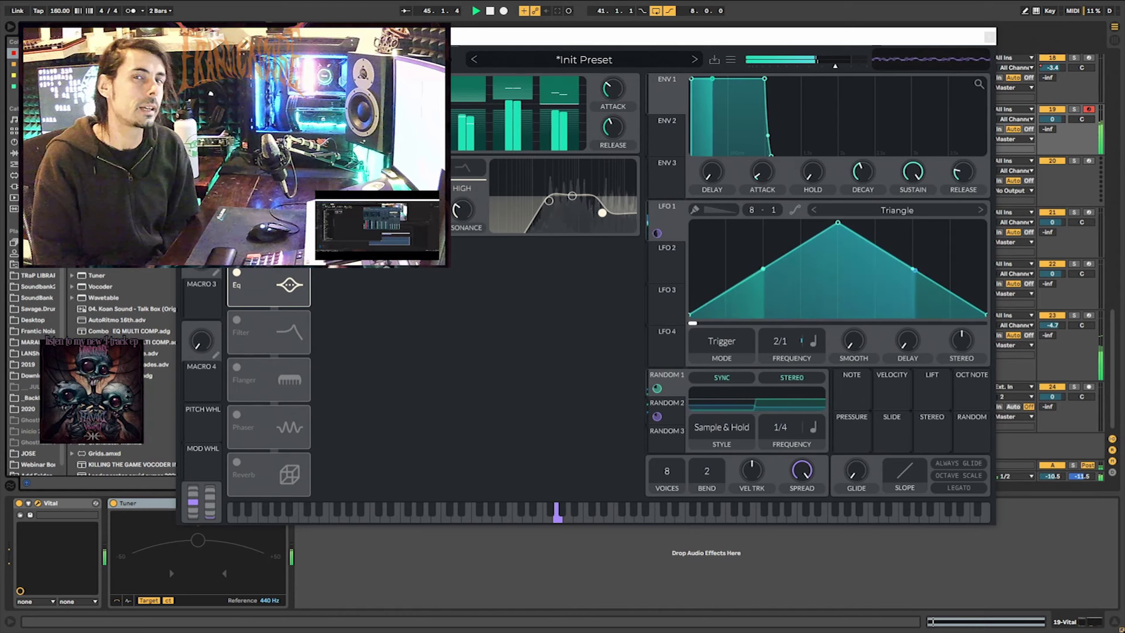
double_click(128, 331)
drag(354, 37, 282, 30)
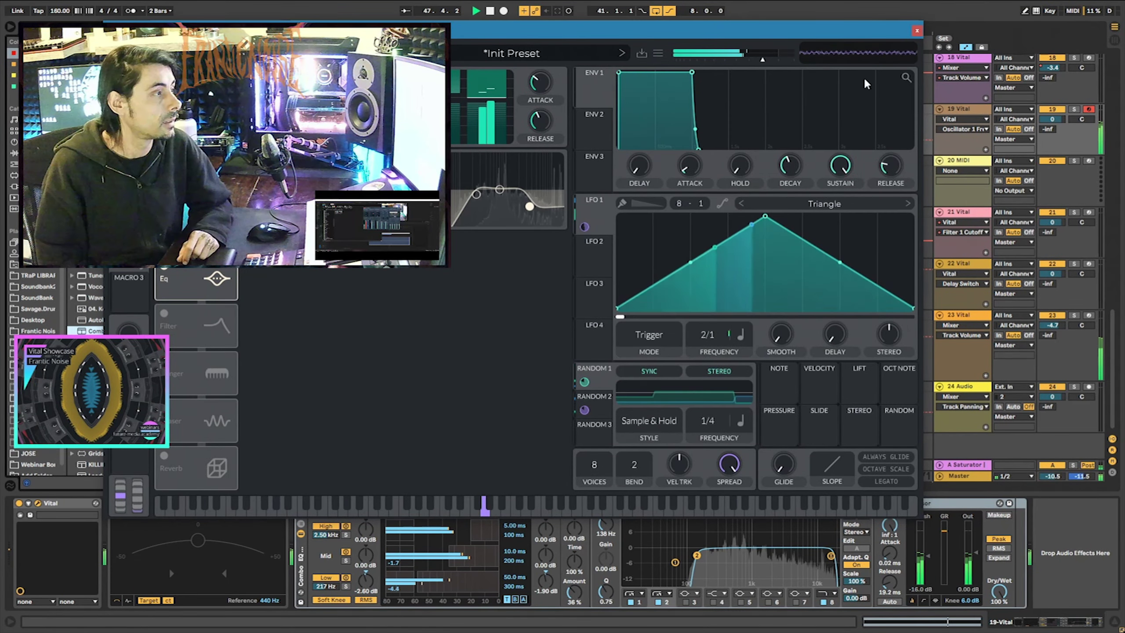
click(916, 31)
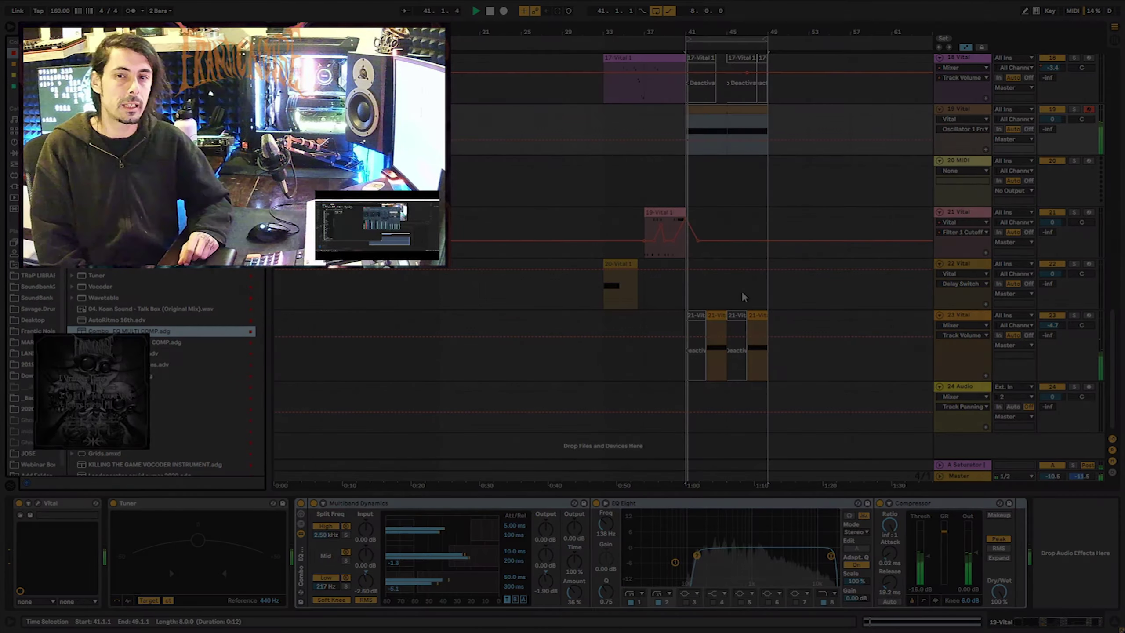